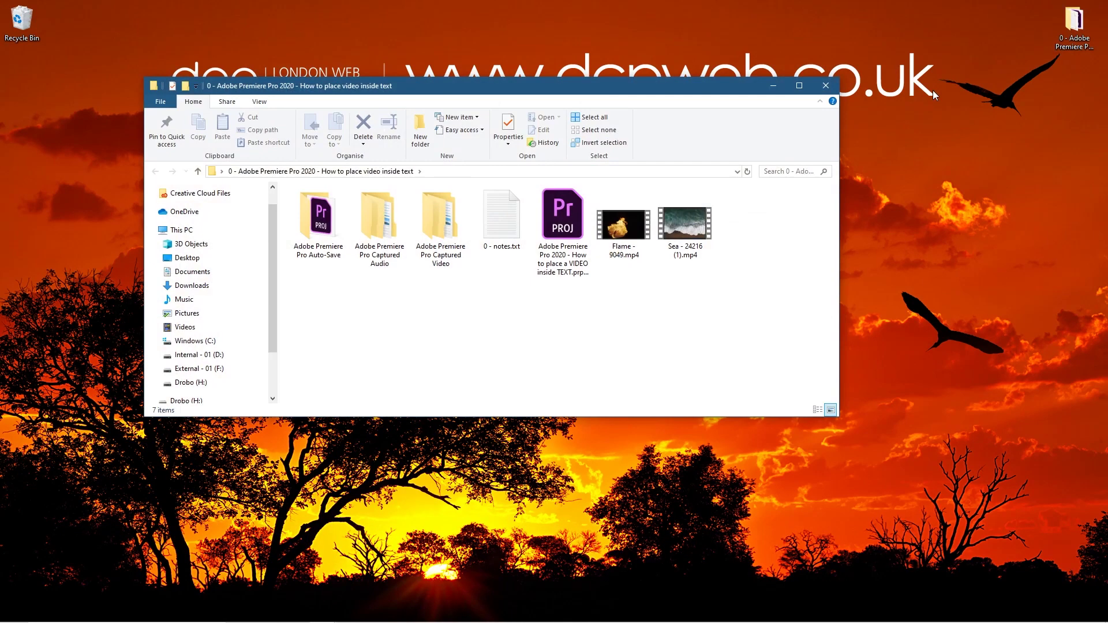
Import Flame - 9049.mp4 and Sea - 24216 (1).mp4 from the project folder into the Project panel.
drag(746, 272, 626, 230)
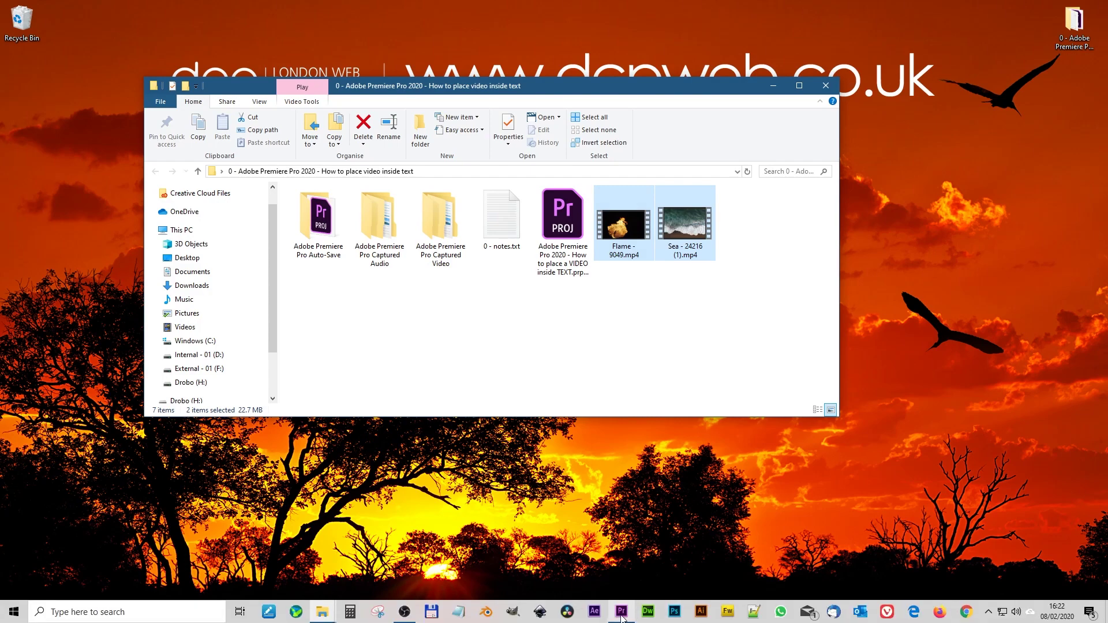
click(622, 614)
key(alt+Tab)
drag(629, 224, 179, 508)
Build the Flame - 9049 sequence from the Flame clip and preview the flame footage.
click(168, 528)
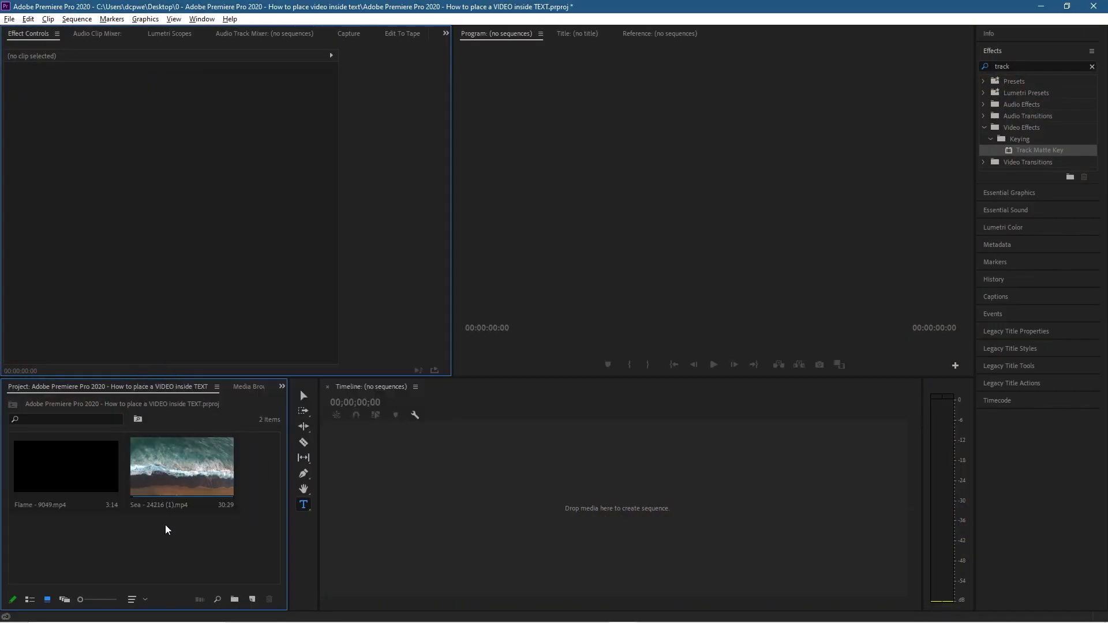
click(65, 482)
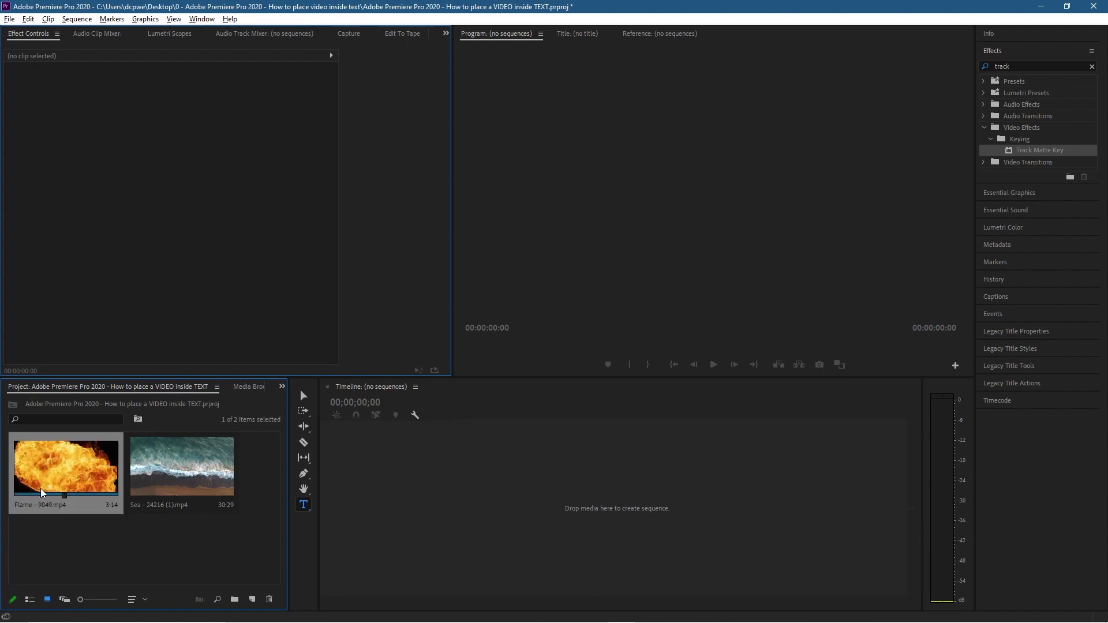
drag(63, 473, 335, 476)
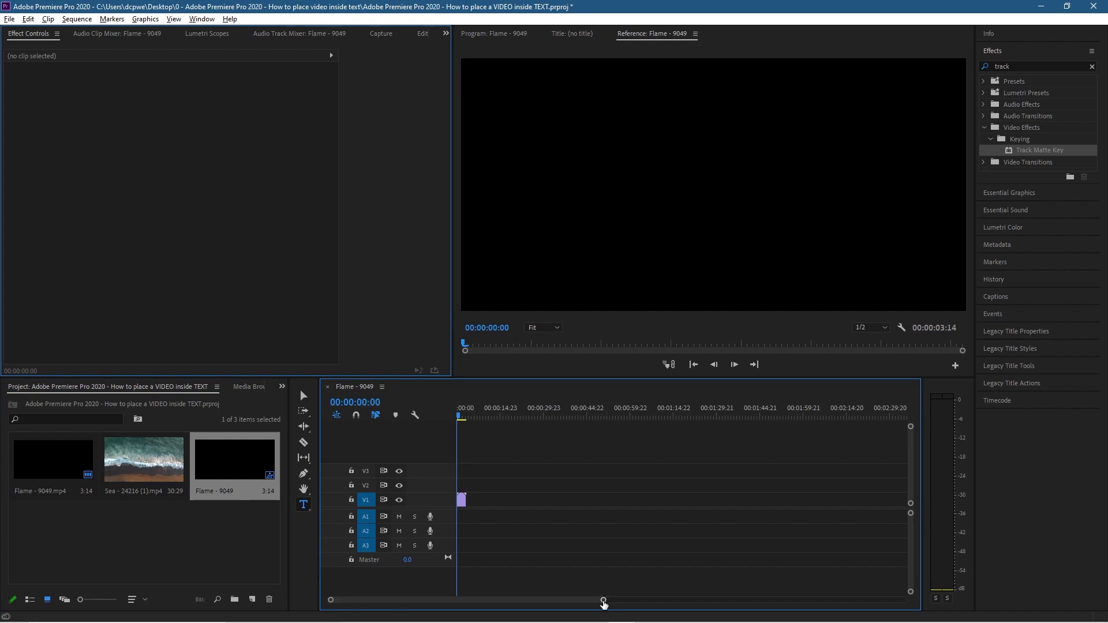
drag(603, 602, 495, 604)
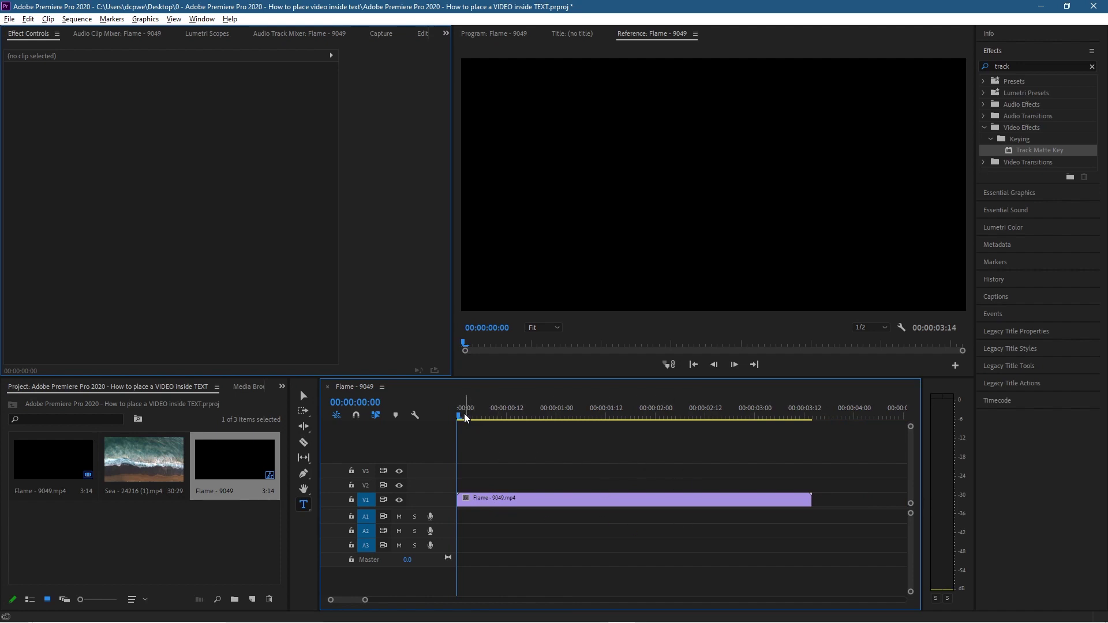
click(303, 506)
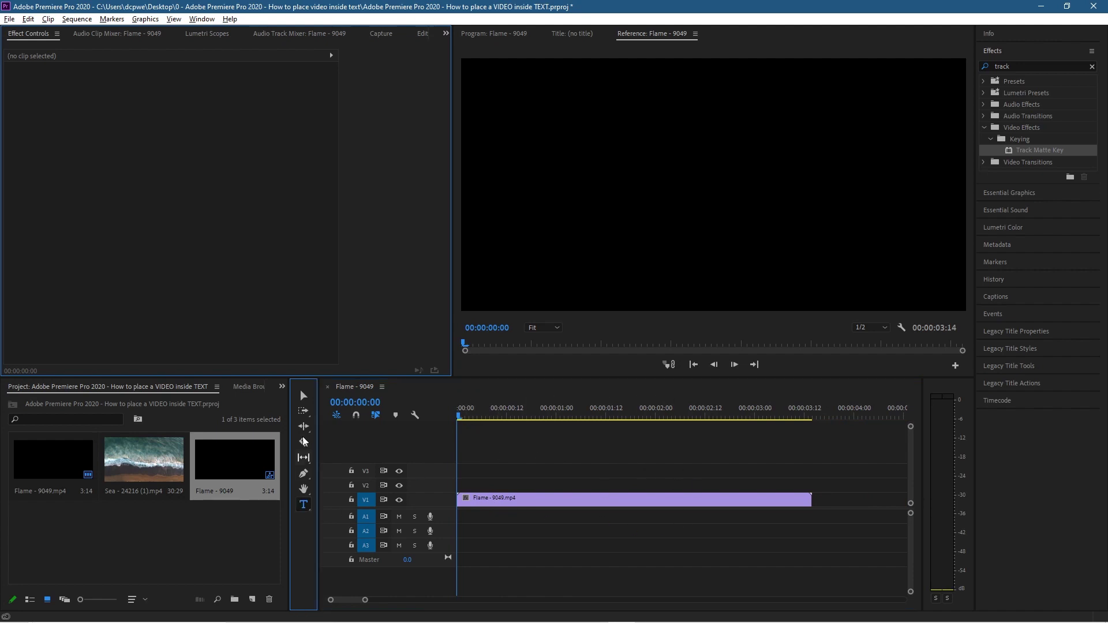
click(596, 214)
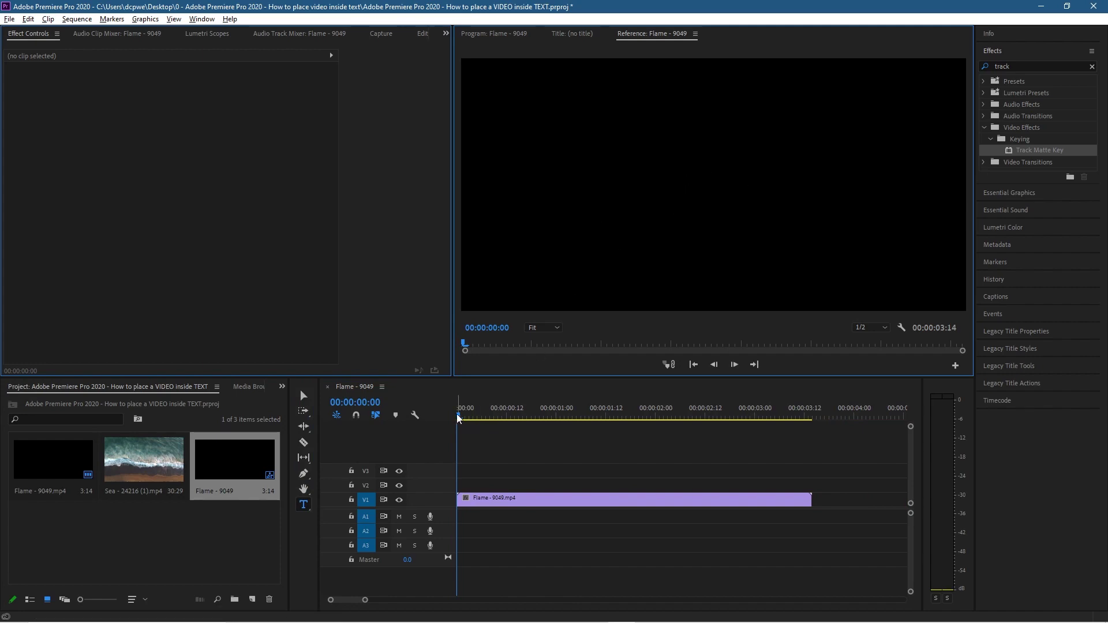
drag(461, 416, 434, 438)
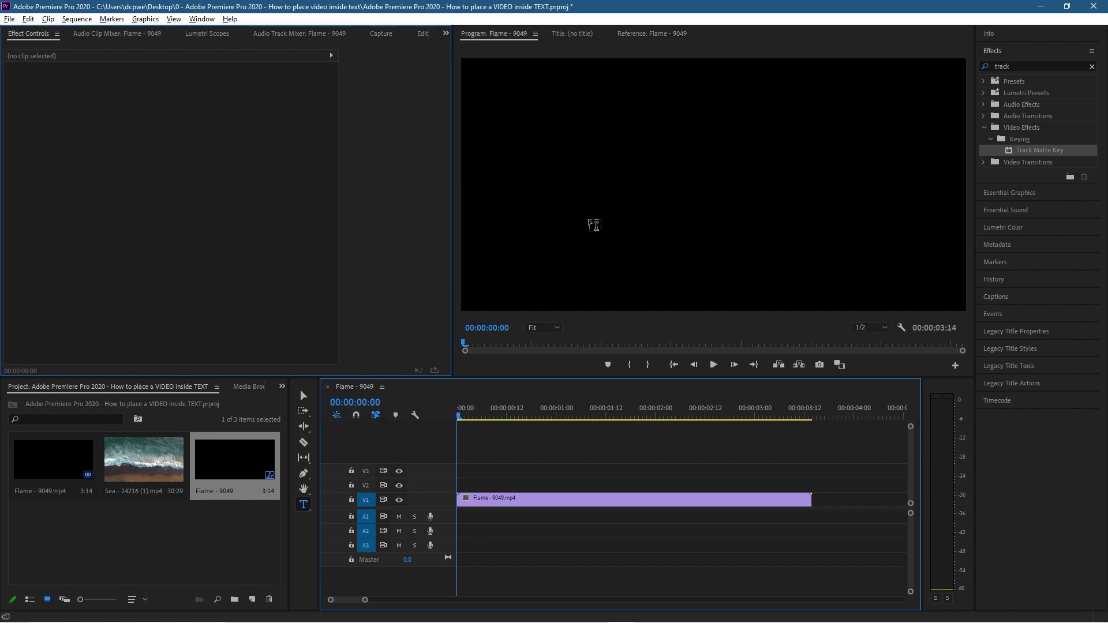
Type an AWESOME text box over the flame footage and shift it right and down.
click(304, 504)
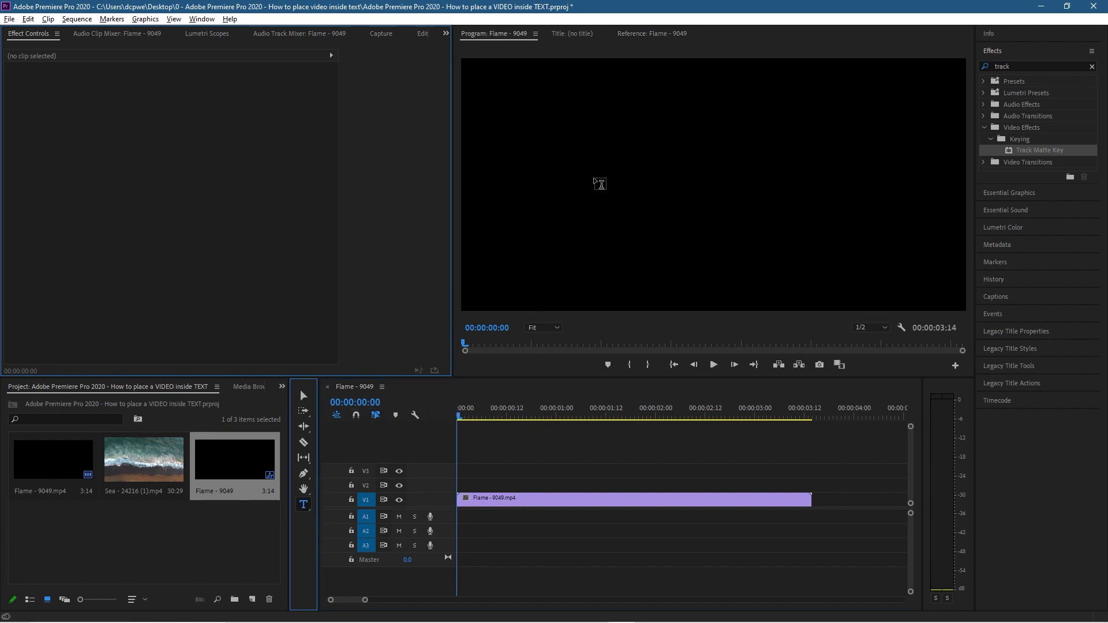
click(606, 180)
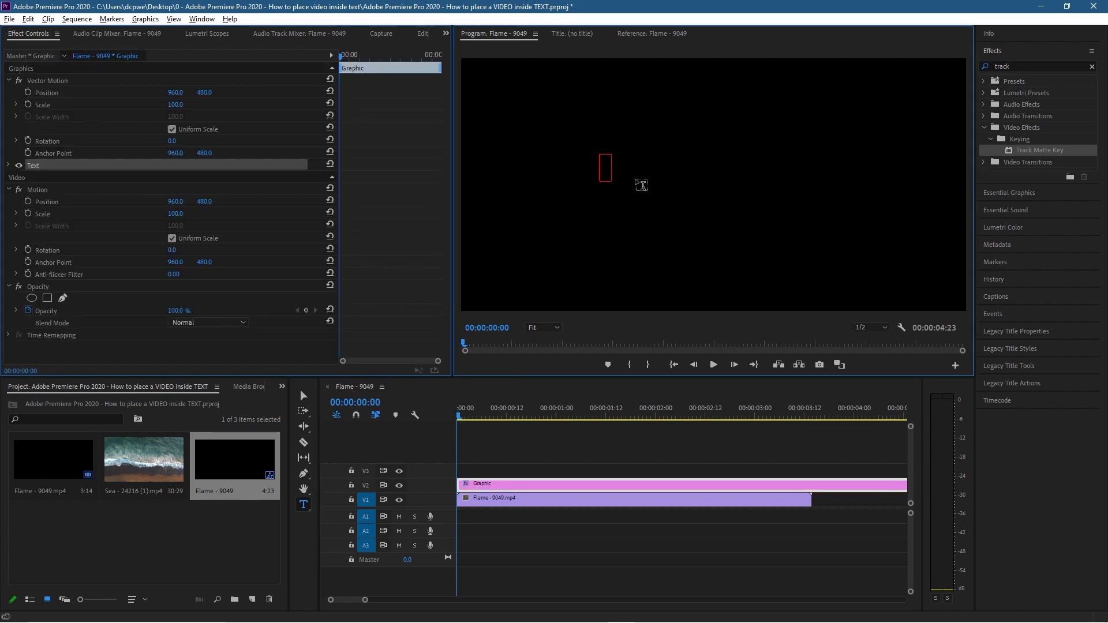
text(AWESOME)
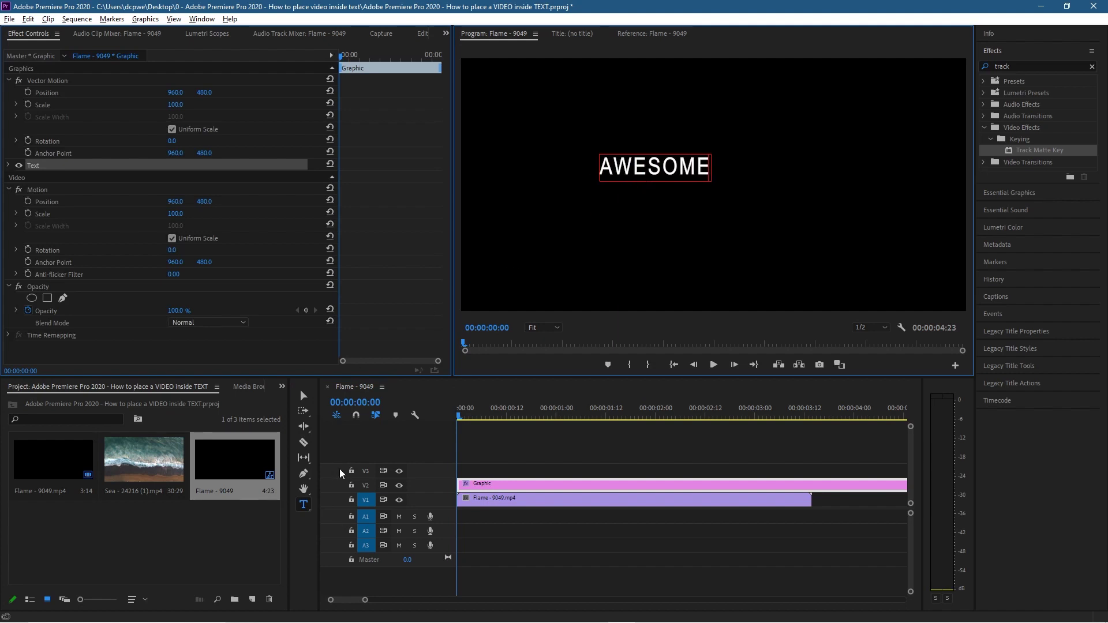
click(302, 395)
drag(645, 173, 696, 184)
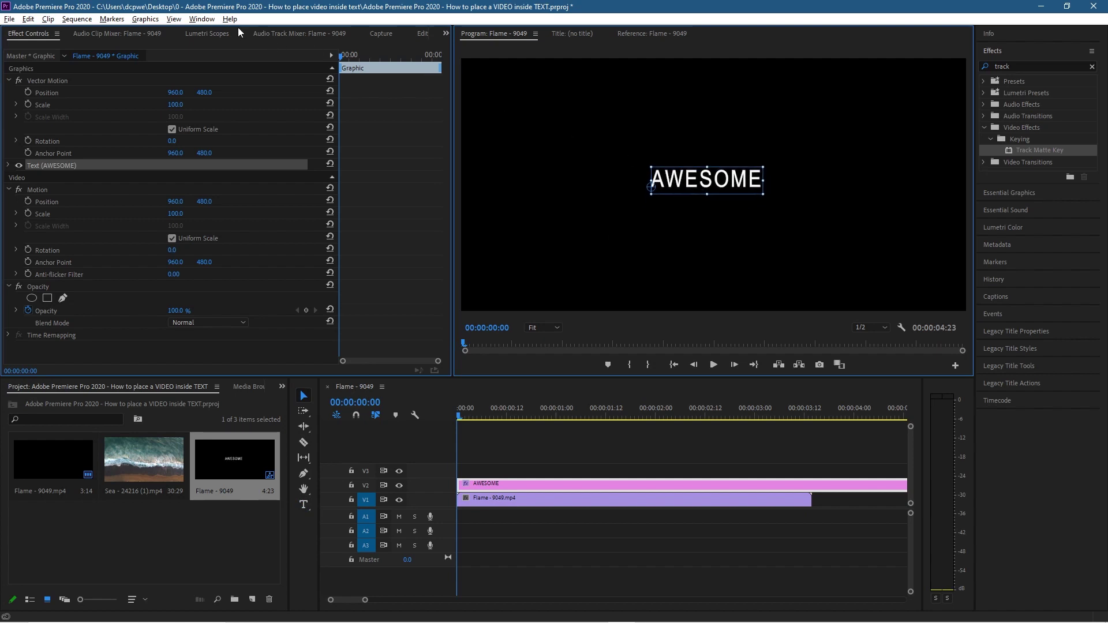
click(202, 19)
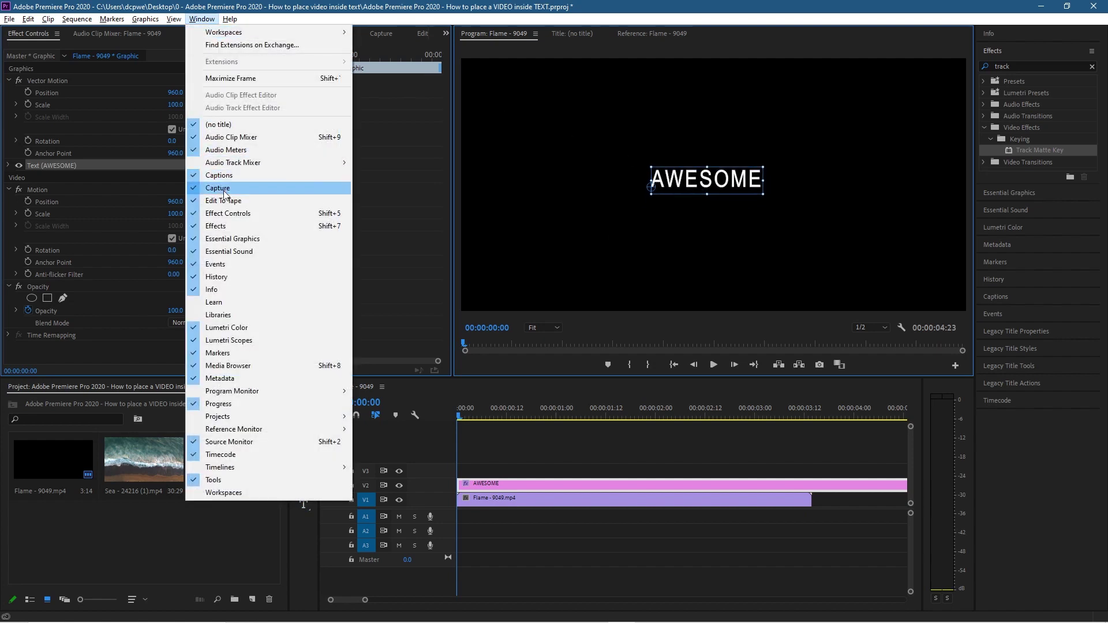
Change the AWESOME text font to Impact and widen its letter tracking.
click(242, 214)
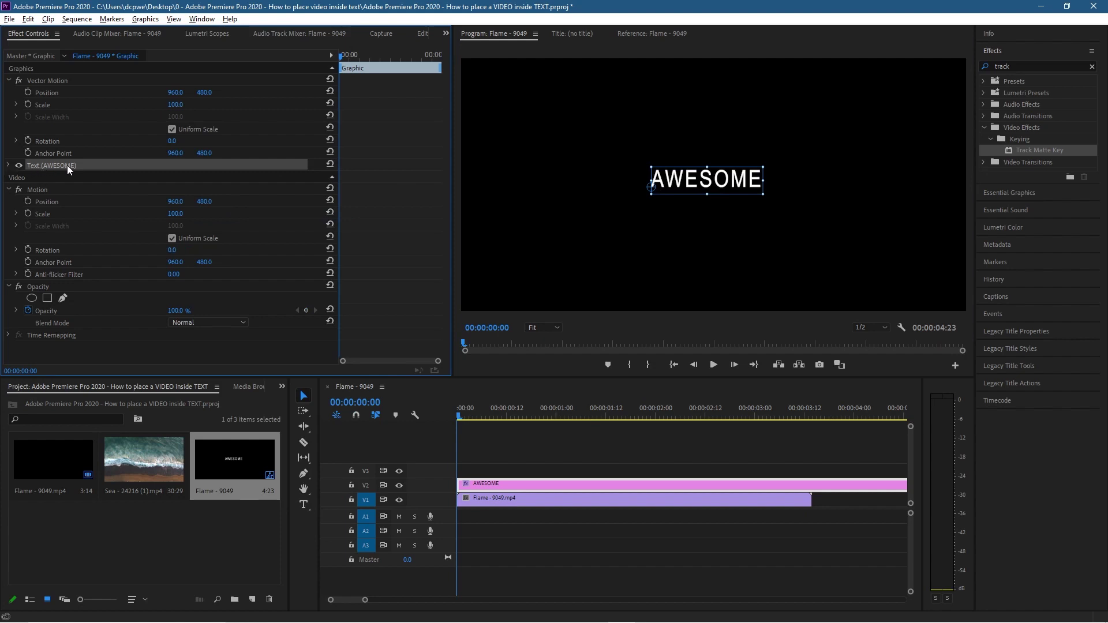
click(8, 167)
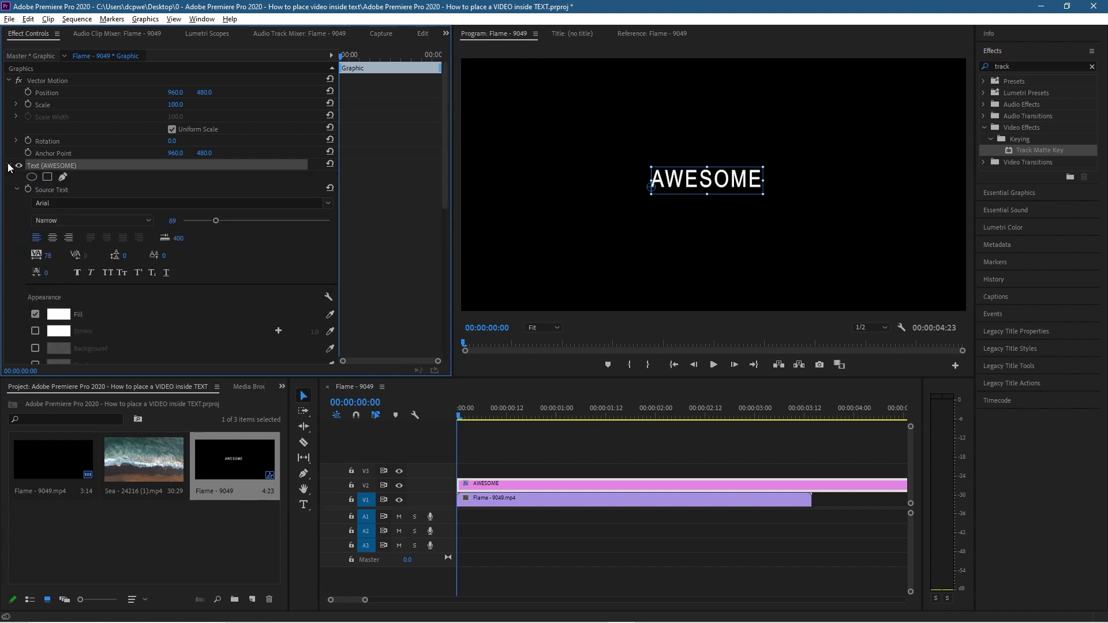
click(80, 203)
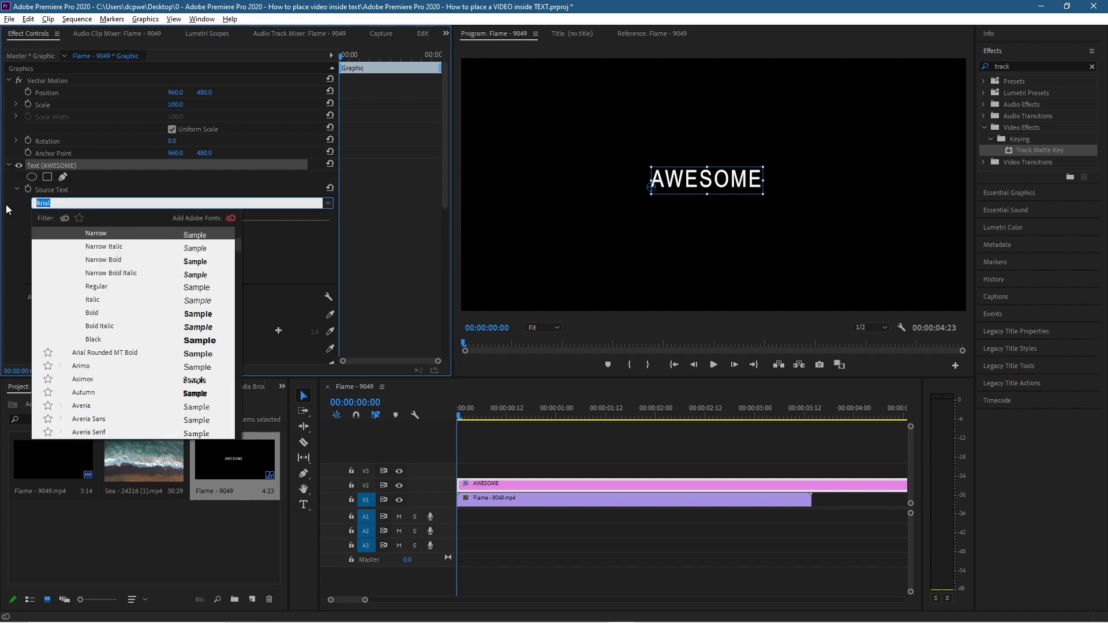
text(impact)
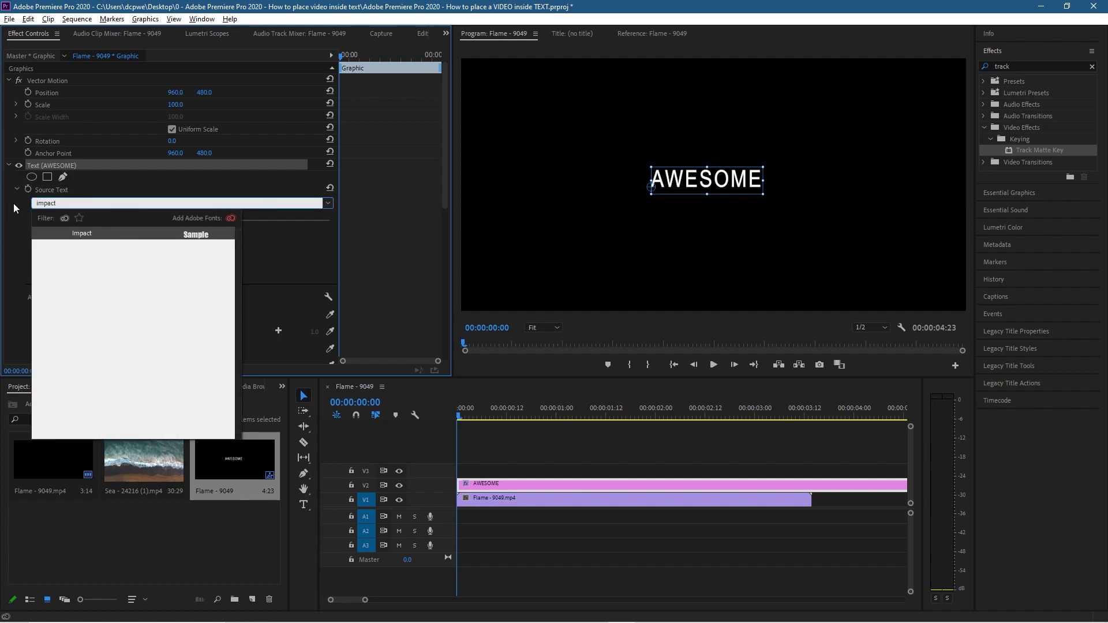
click(86, 236)
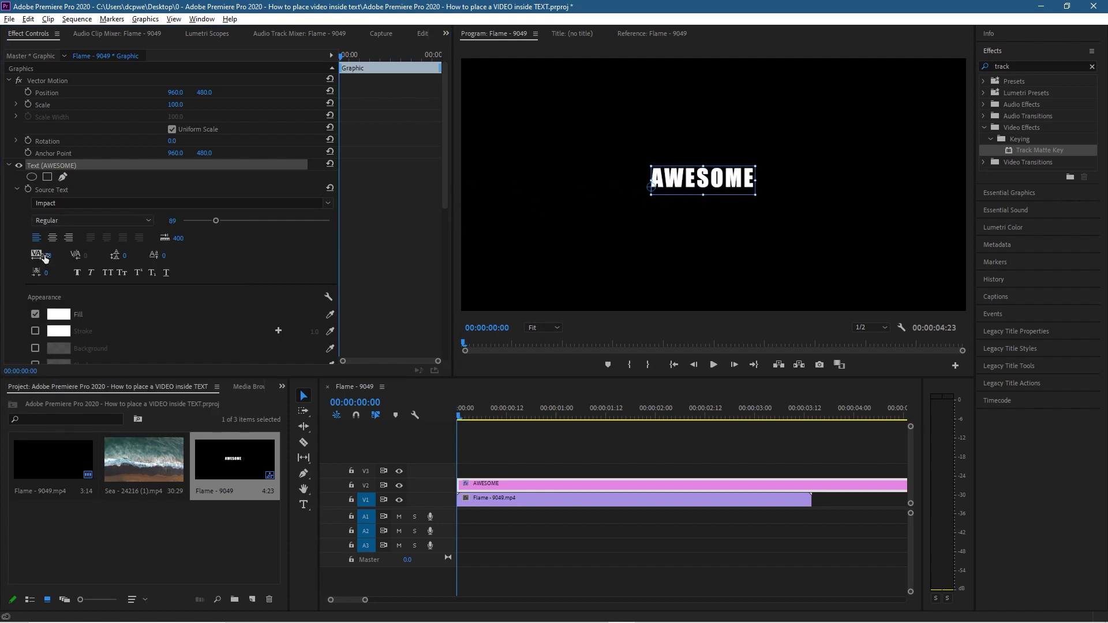
mouse_move(45, 258)
mouse_down()
mouse_move(61, 258)
mouse_move(50, 258)
mouse_up()
Enlarge AWESOME to font size 377 and centre it in the frame.
drag(219, 222, 320, 227)
drag(757, 167, 596, 203)
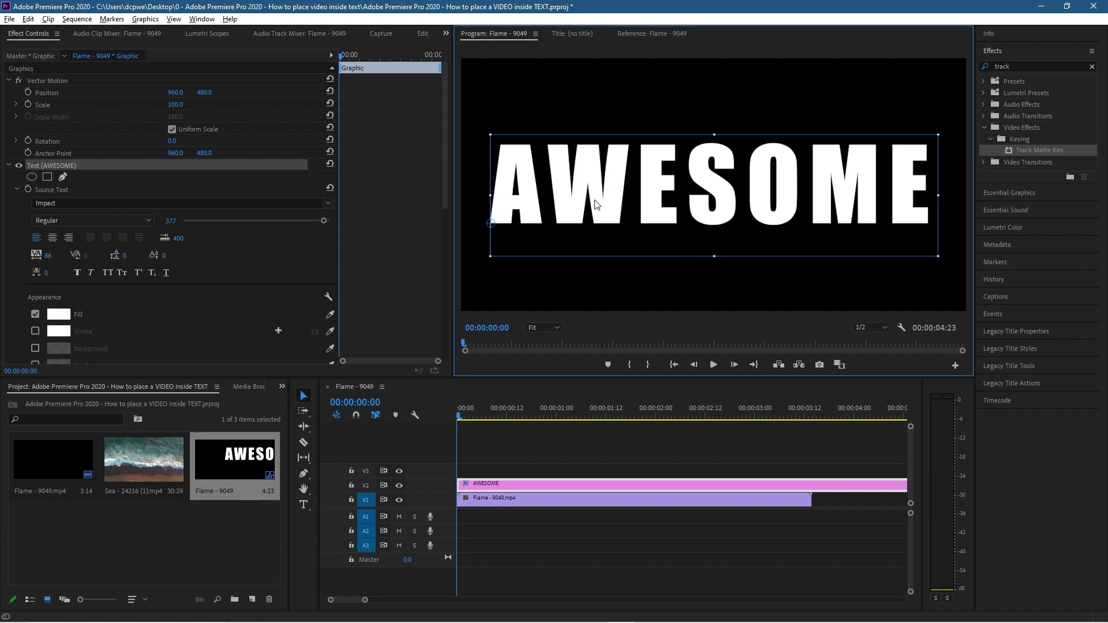
drag(596, 203, 594, 203)
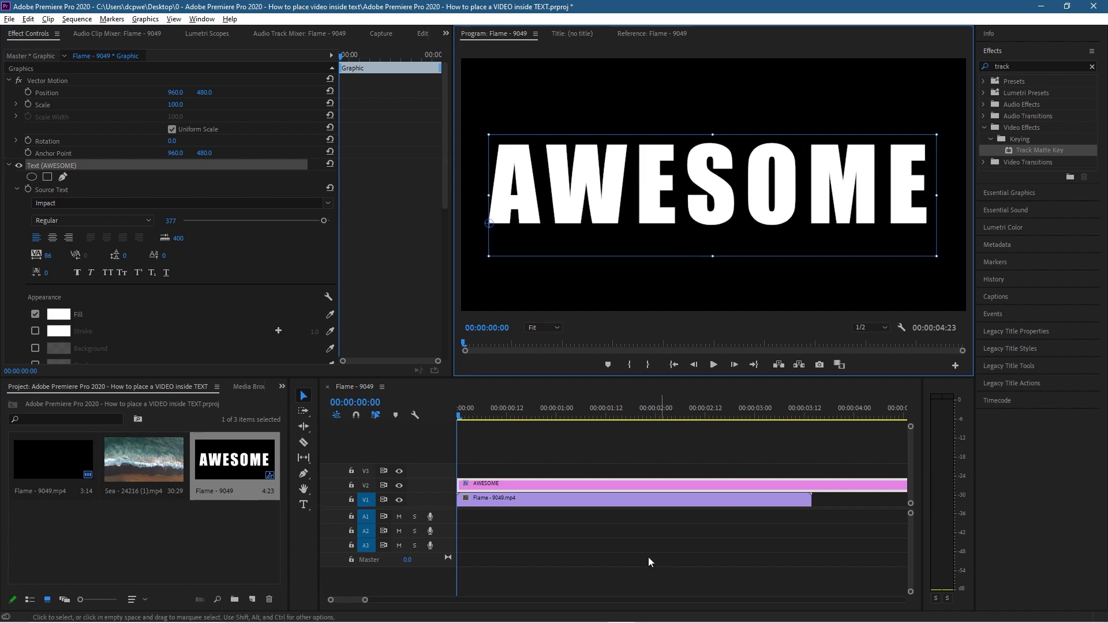
Trim the AWESOME clip on V2 so it ends with the Flame clip at 00:00:03:14.
click(346, 604)
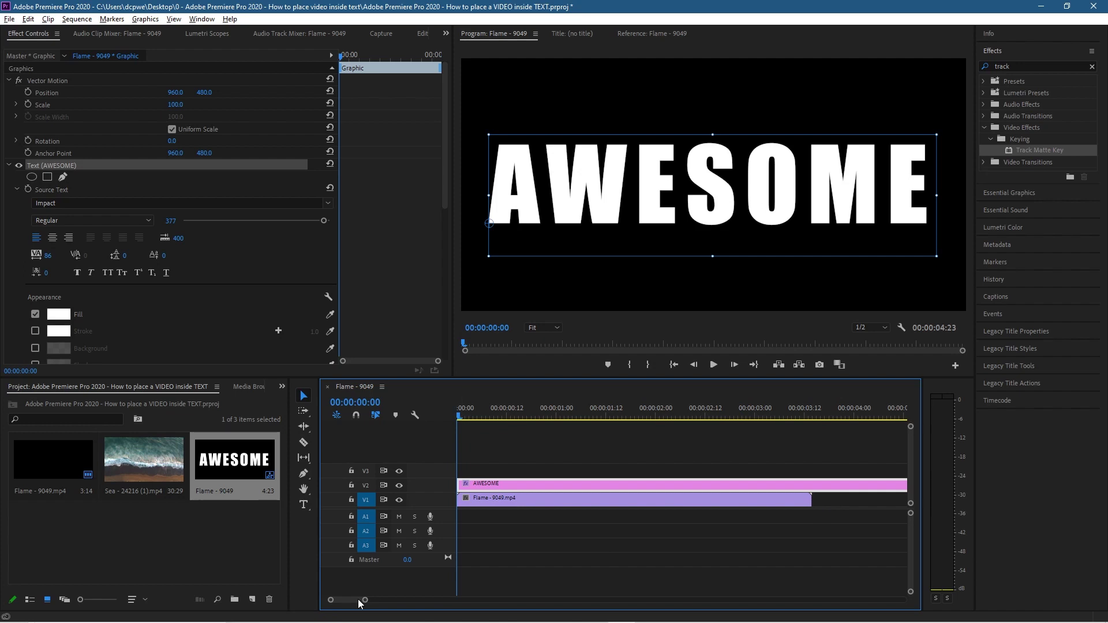
drag(364, 600, 370, 600)
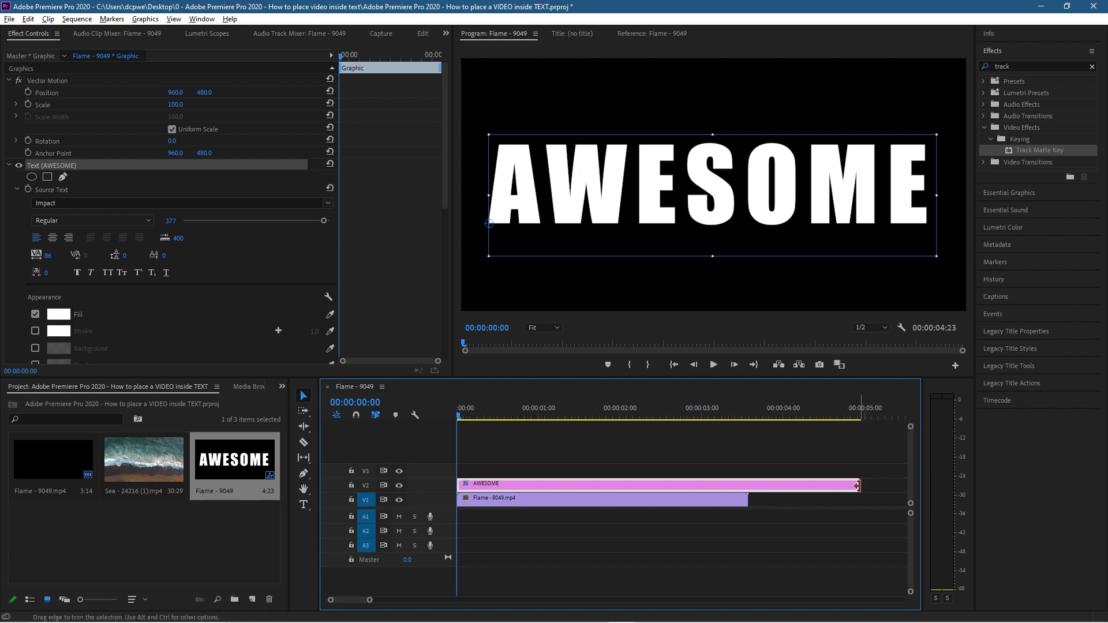
drag(857, 486, 747, 486)
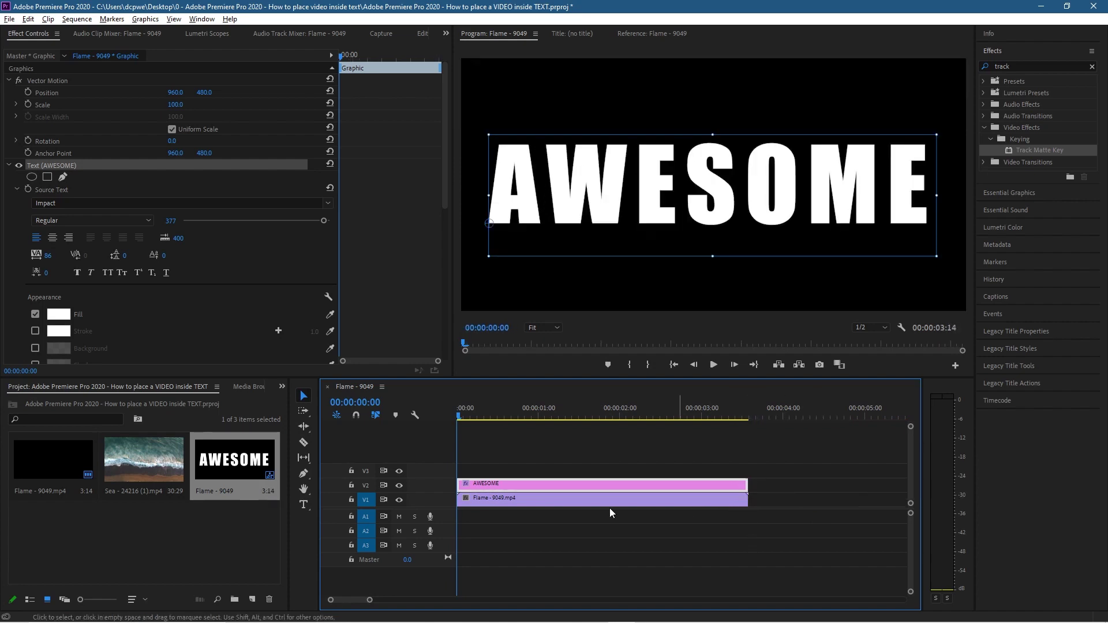
click(540, 500)
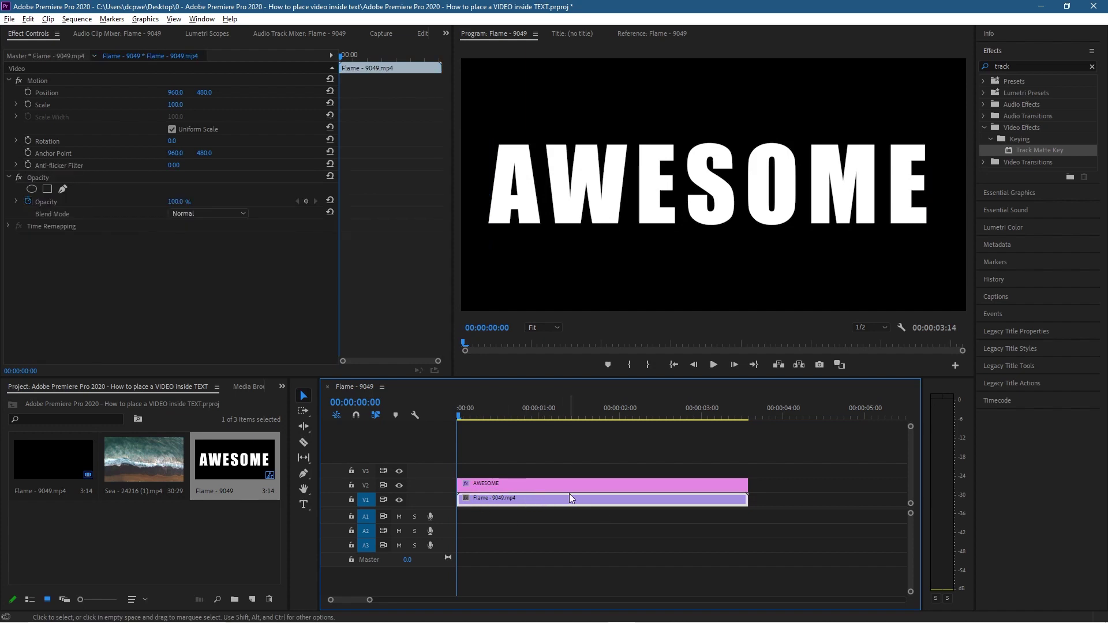
Find Track Matte Key in the Effects panel and apply it to the Flame clip.
click(1093, 67)
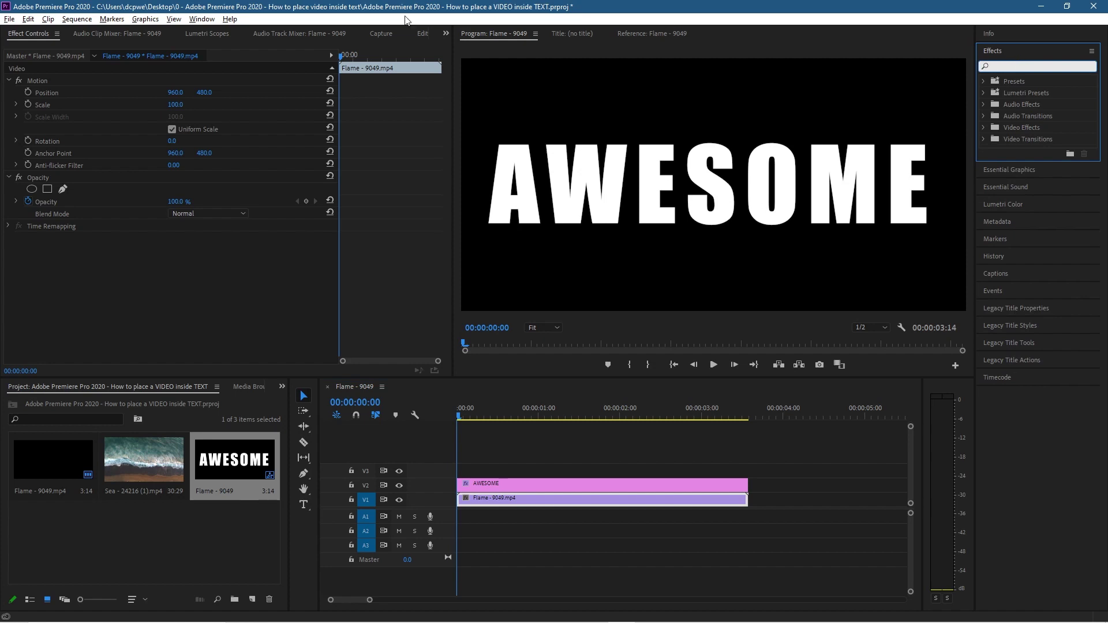
click(201, 19)
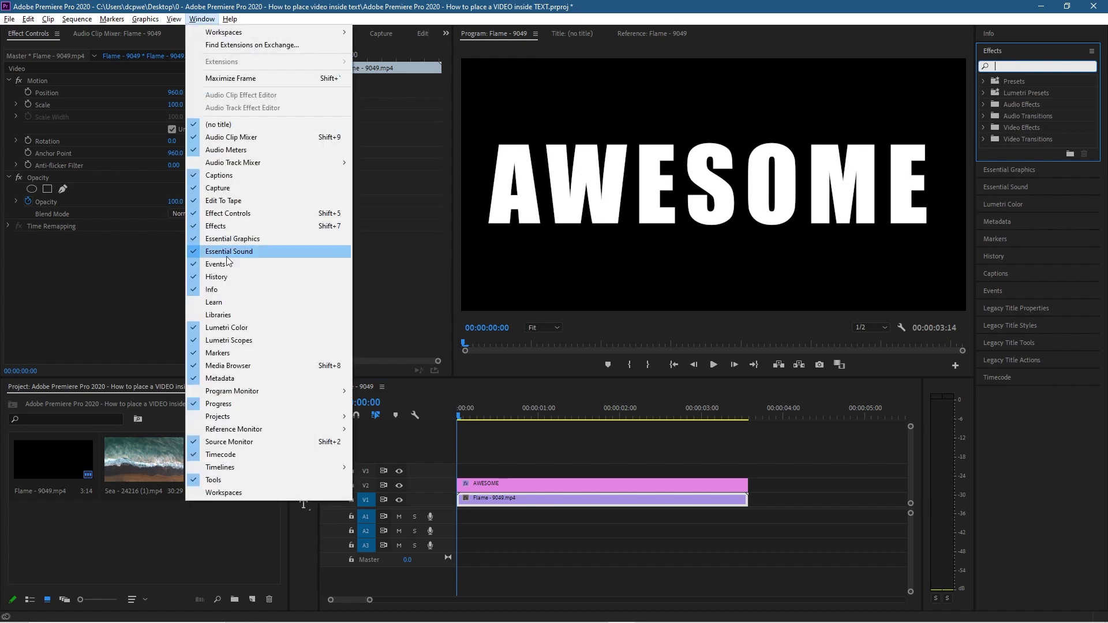
click(1006, 66)
text(track)
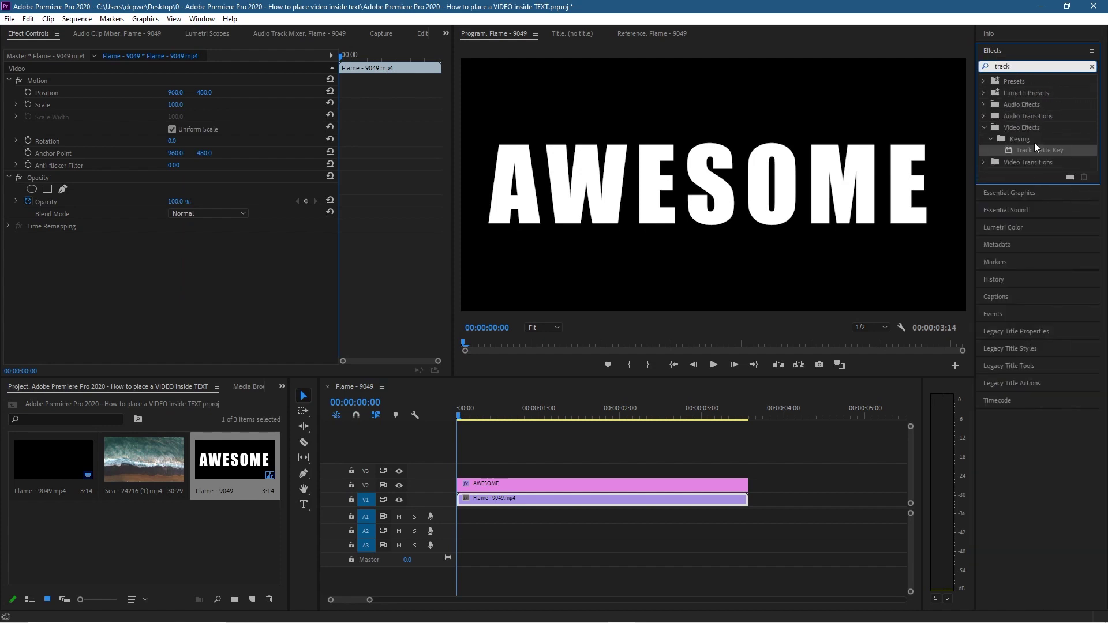
drag(1034, 145, 505, 502)
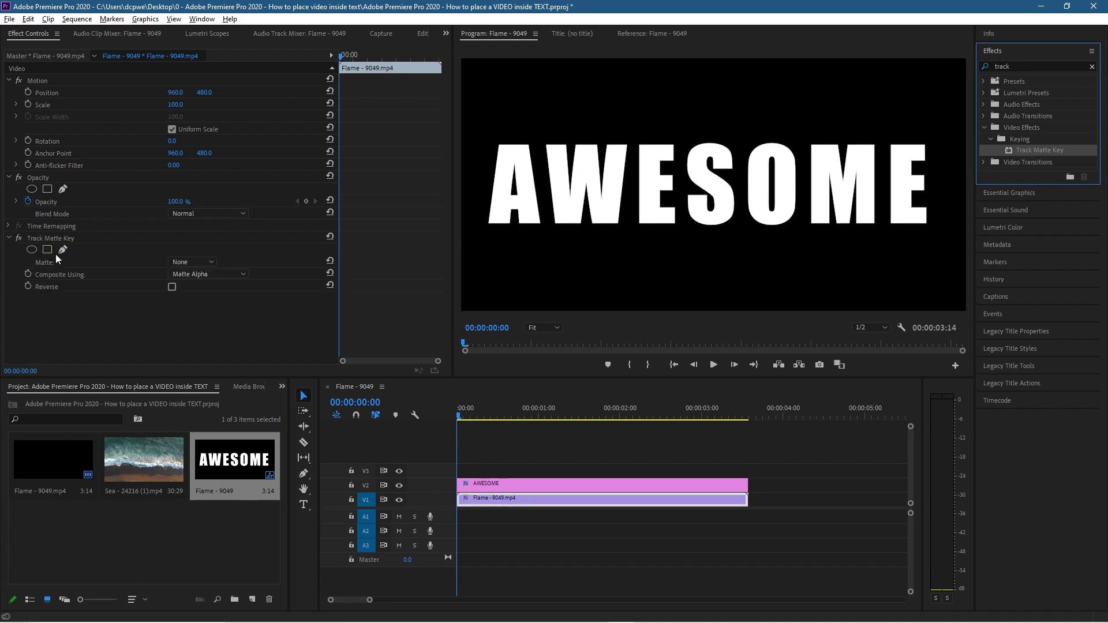
Set the Track Matte Key matte to Video 2 and play back the flame-filled text.
click(188, 263)
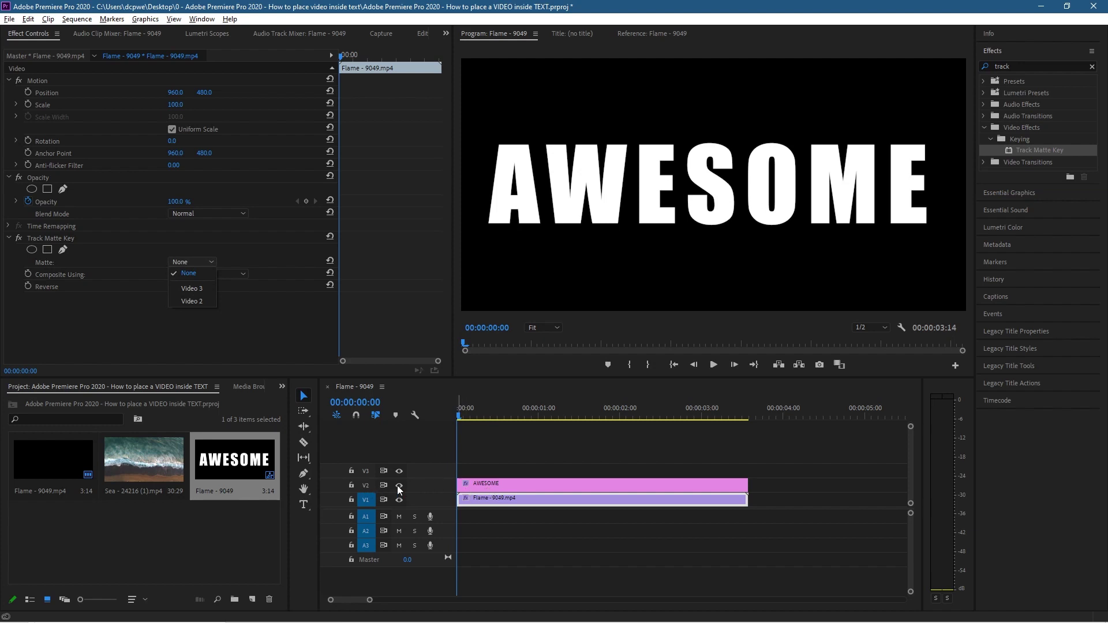
click(189, 300)
click(712, 364)
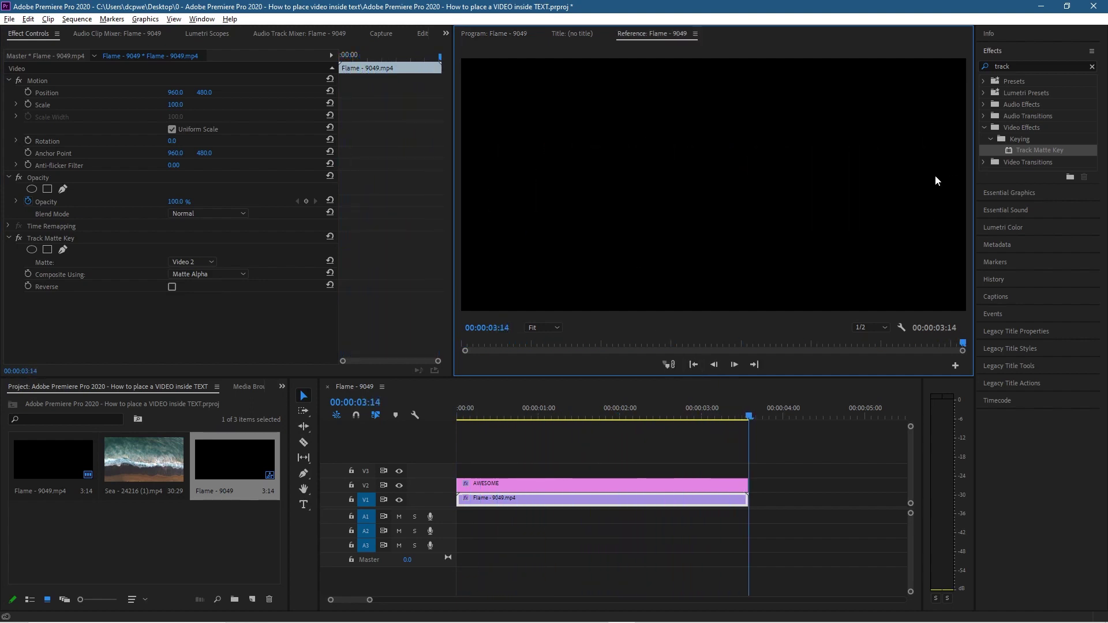
click(696, 365)
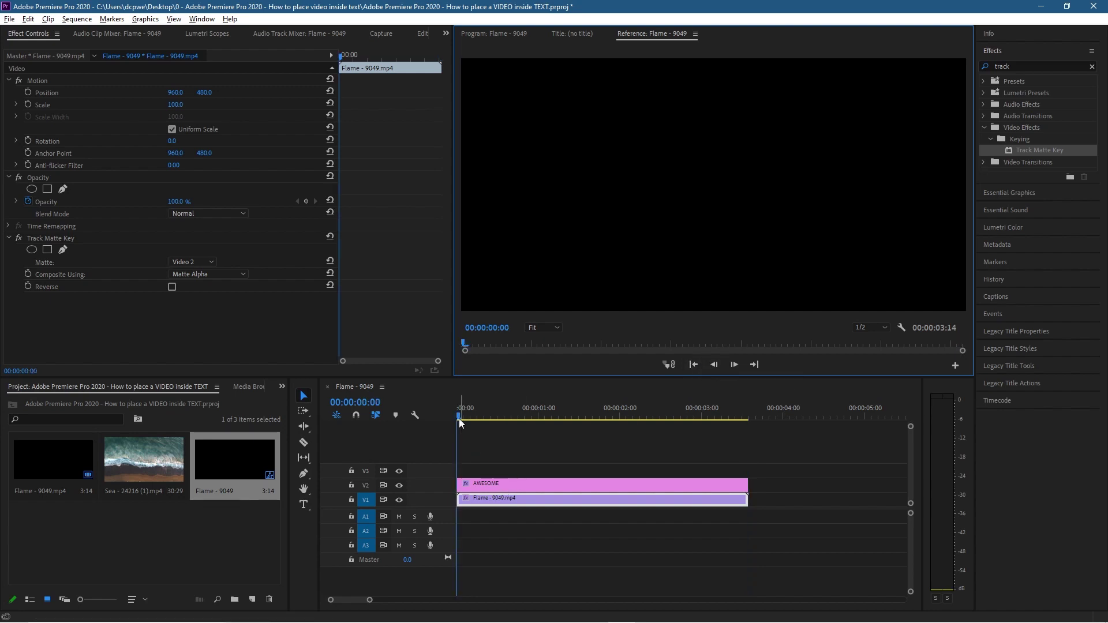
Scrub through the sequence to check the flames moving inside the AWESOME letters.
drag(459, 419, 610, 468)
click(494, 33)
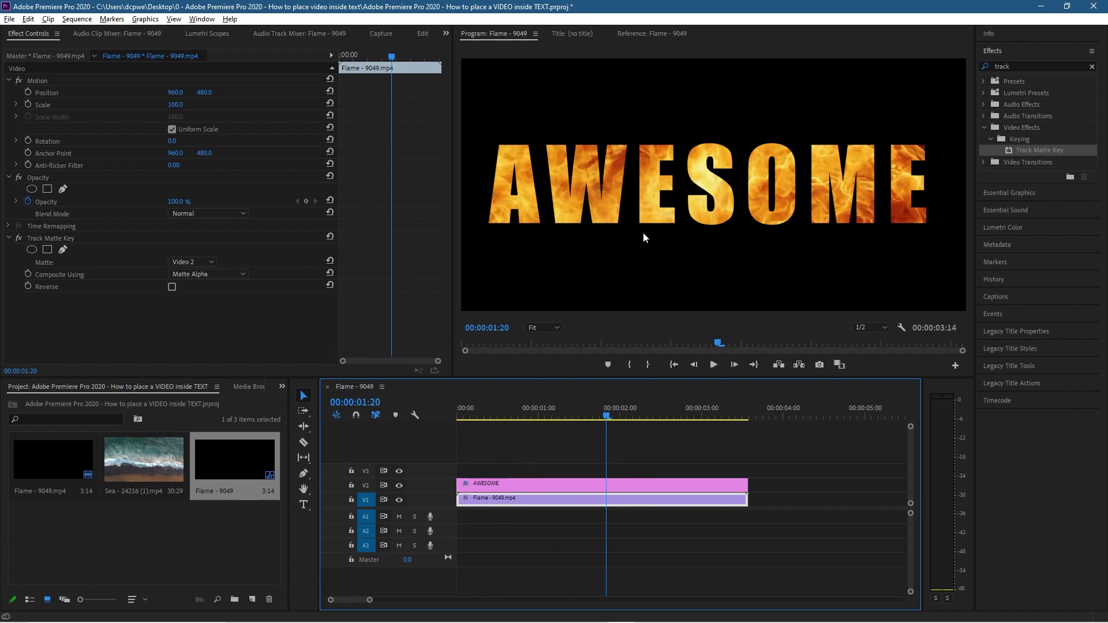
drag(607, 413, 566, 455)
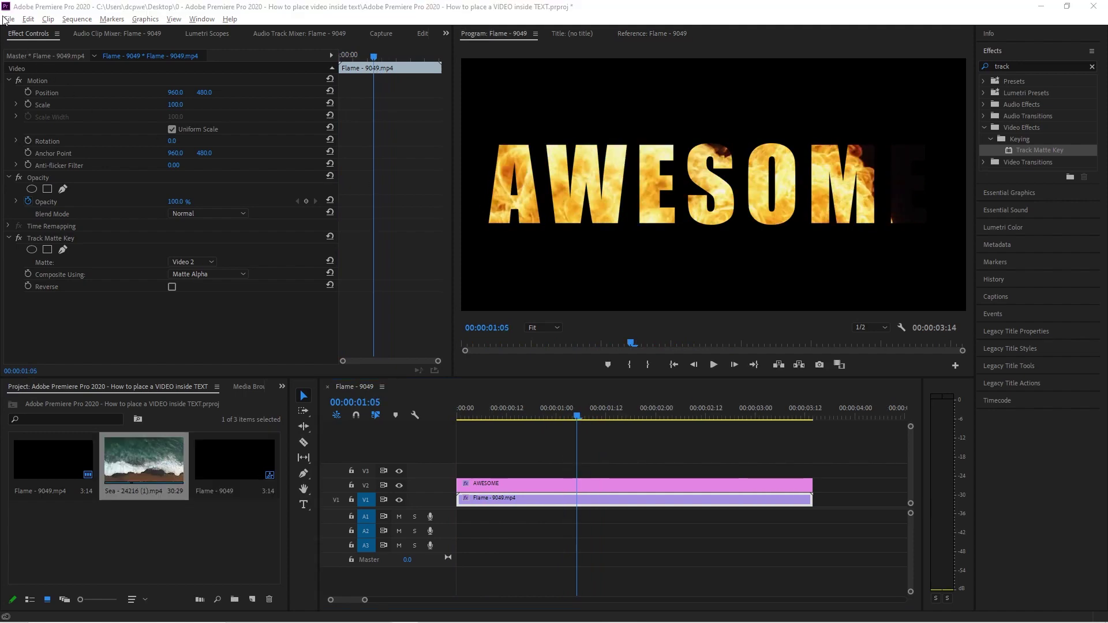
click(10, 18)
Save the project, then save a copy with ' - v2' appended to its name.
click(46, 136)
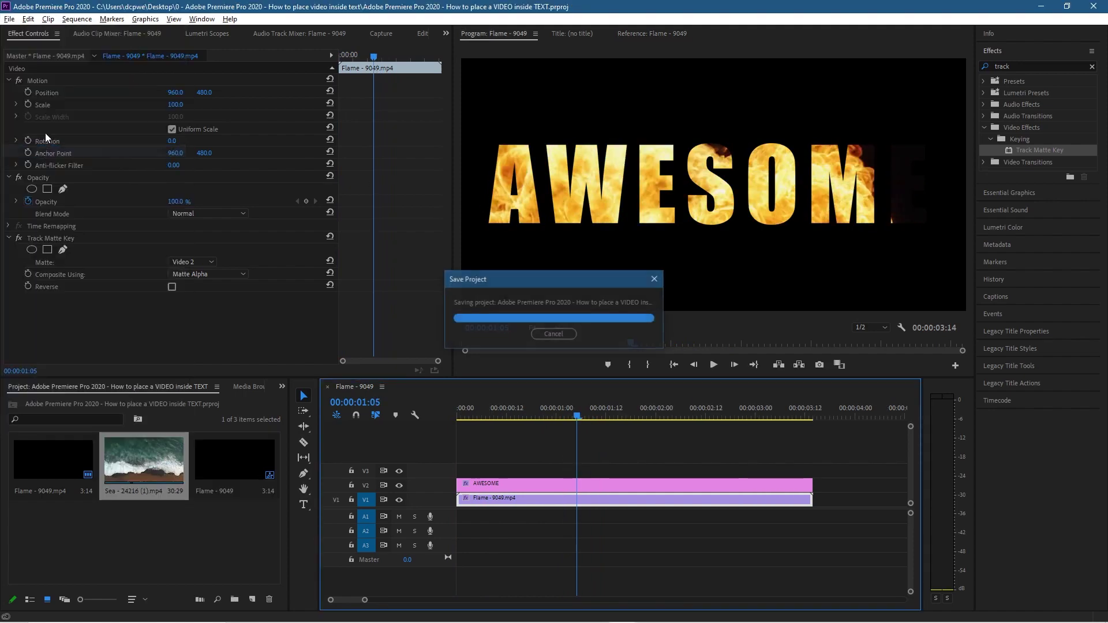
click(9, 19)
click(61, 166)
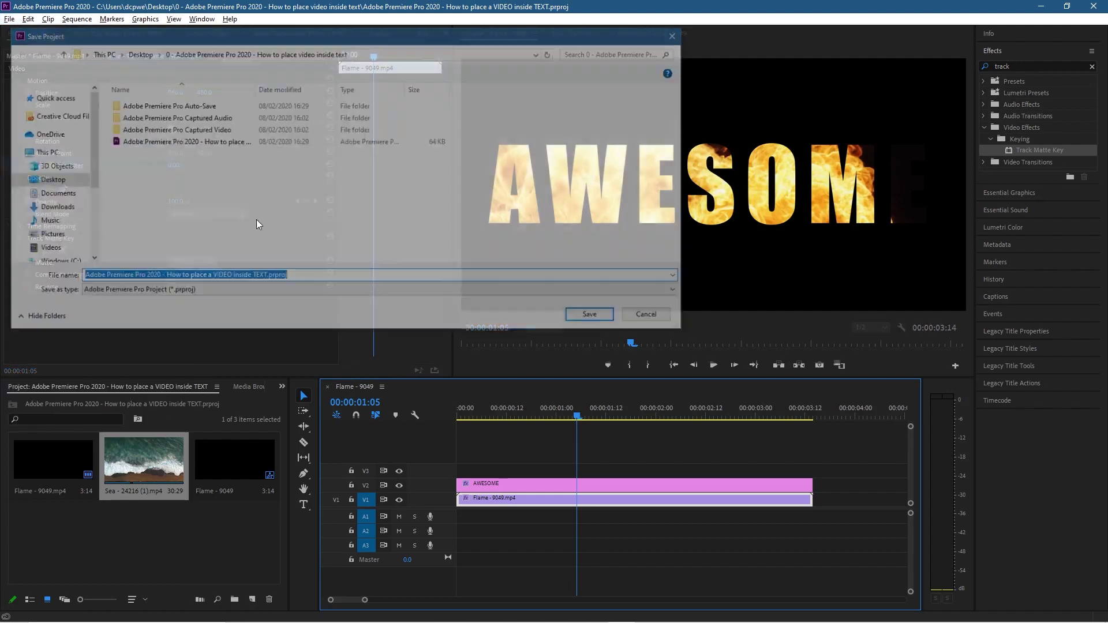
click(265, 277)
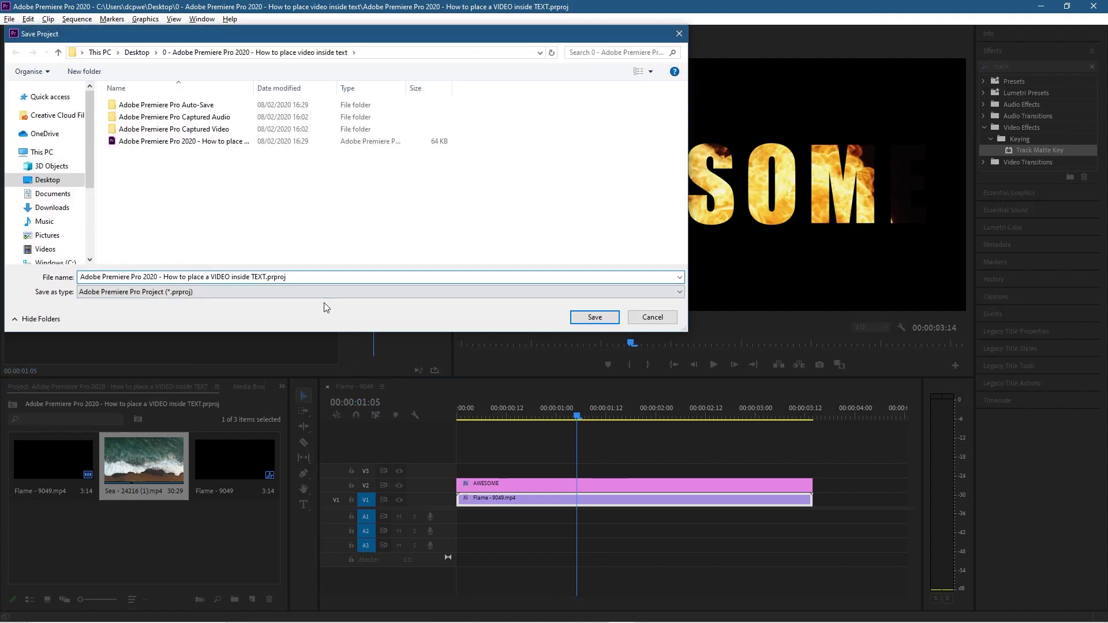
text(- v2)
click(594, 317)
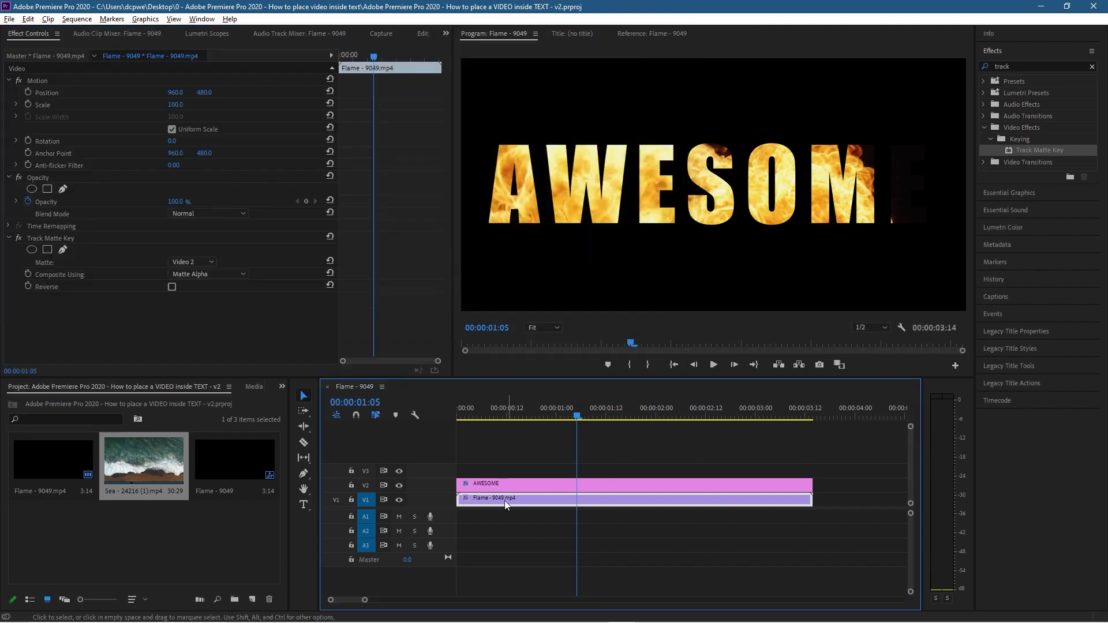
Replace the Flame clip on Video 1 with the Sea clip under AWESOME.
key(Delete)
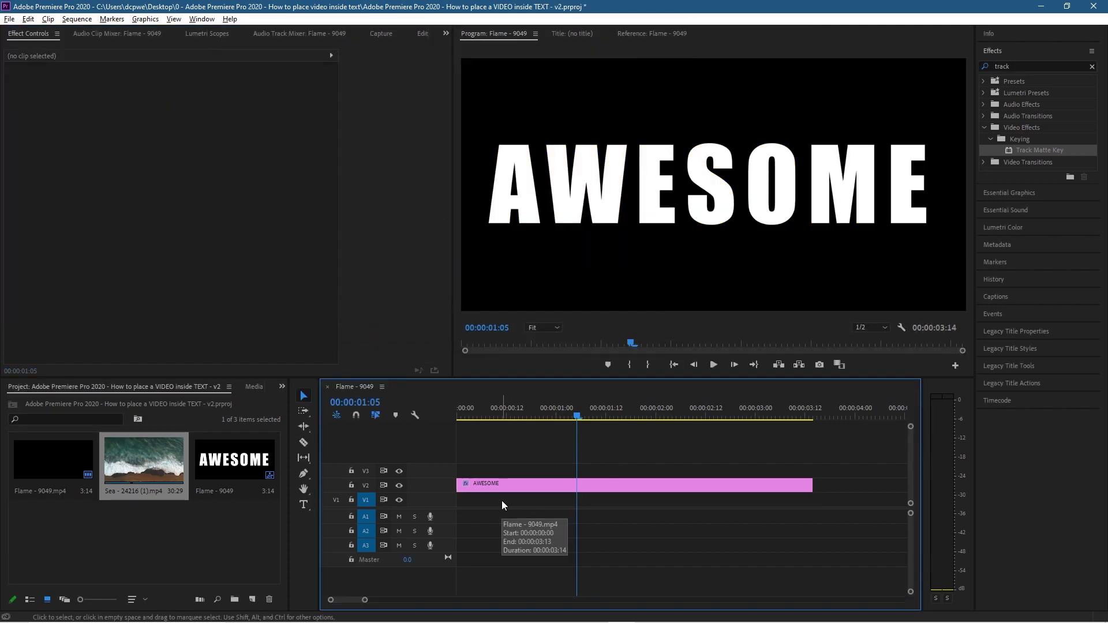
drag(139, 459, 457, 510)
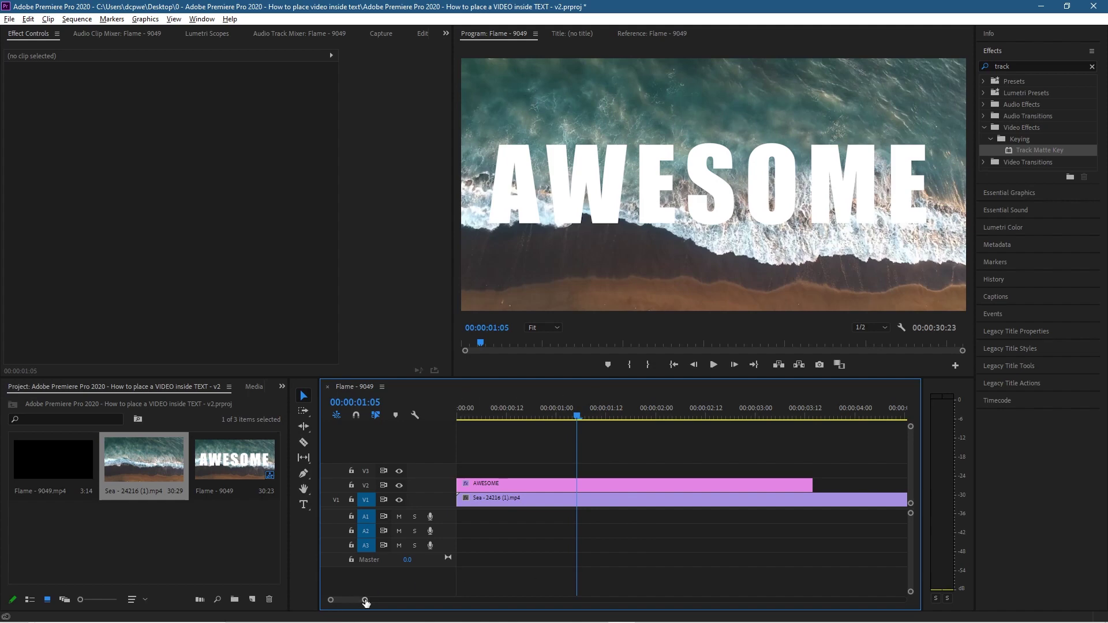
drag(365, 601, 460, 599)
Trim the Sea clip to end with the AWESOME title and give it Track Matte Key.
drag(782, 499, 492, 503)
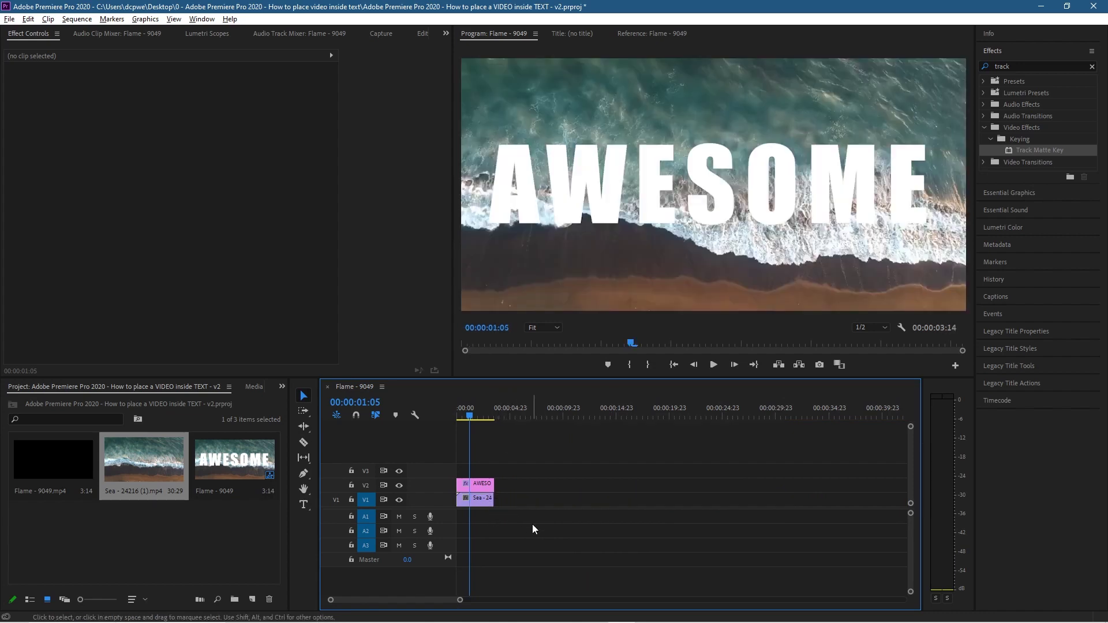
scroll(532, 524, down, 5)
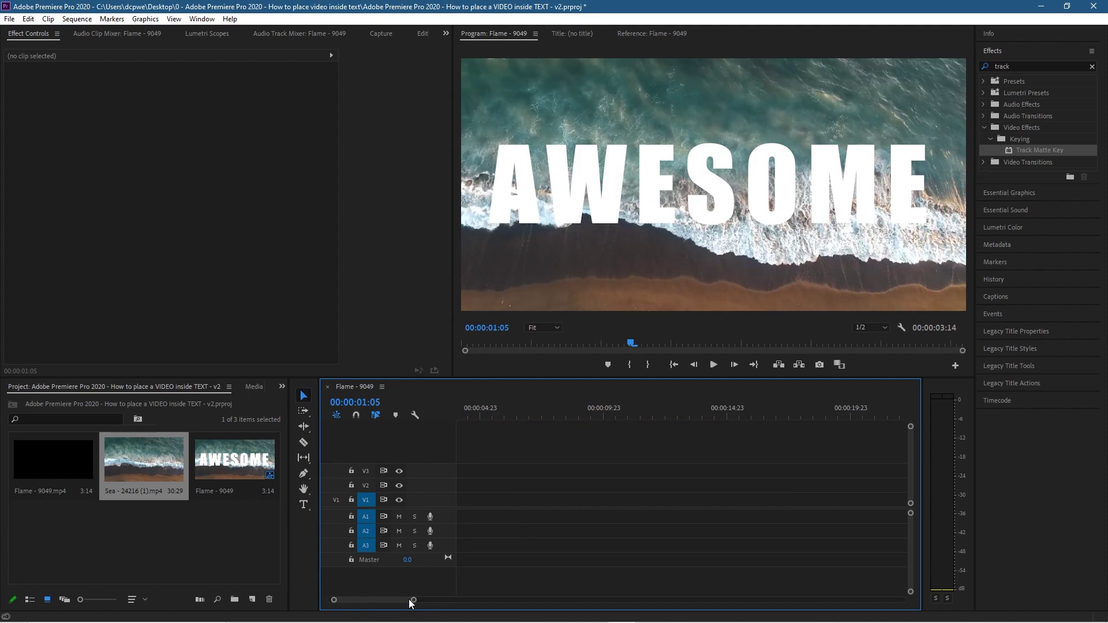
drag(409, 604, 384, 602)
drag(880, 505, 888, 505)
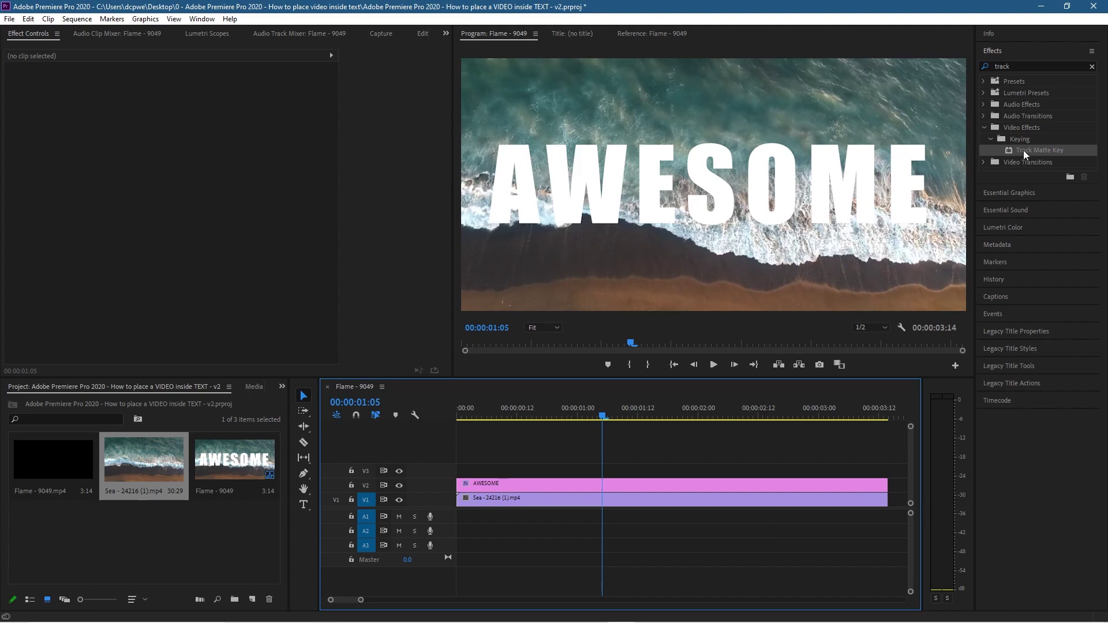
drag(1023, 150, 501, 500)
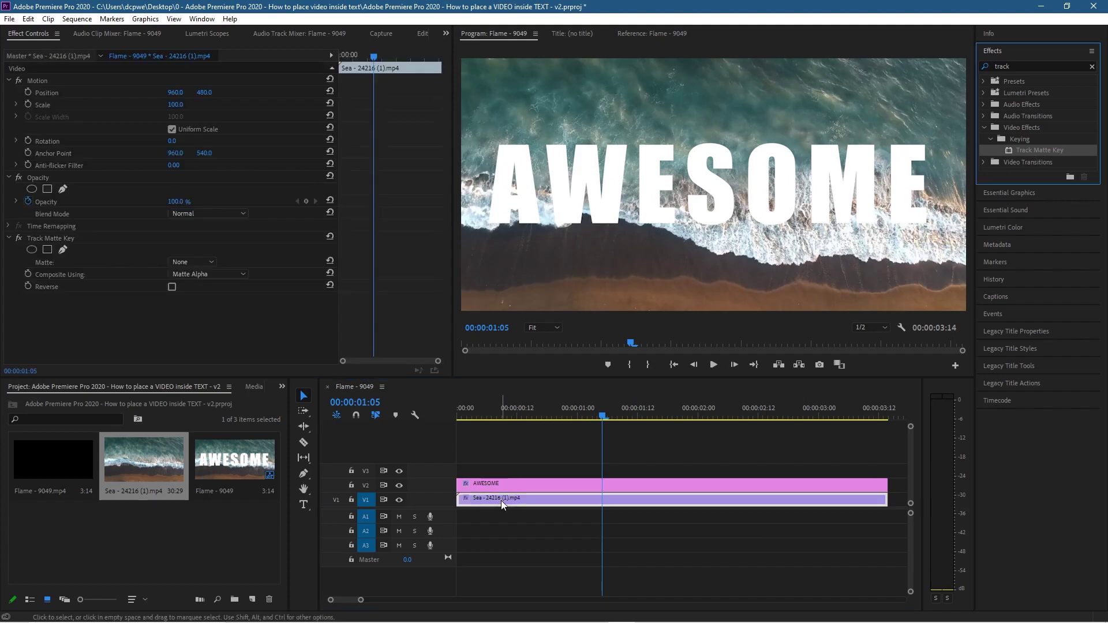
Set the Sea clip's Track Matte Key matte to Video 2 and play the sea-filled AWESOME.
click(181, 262)
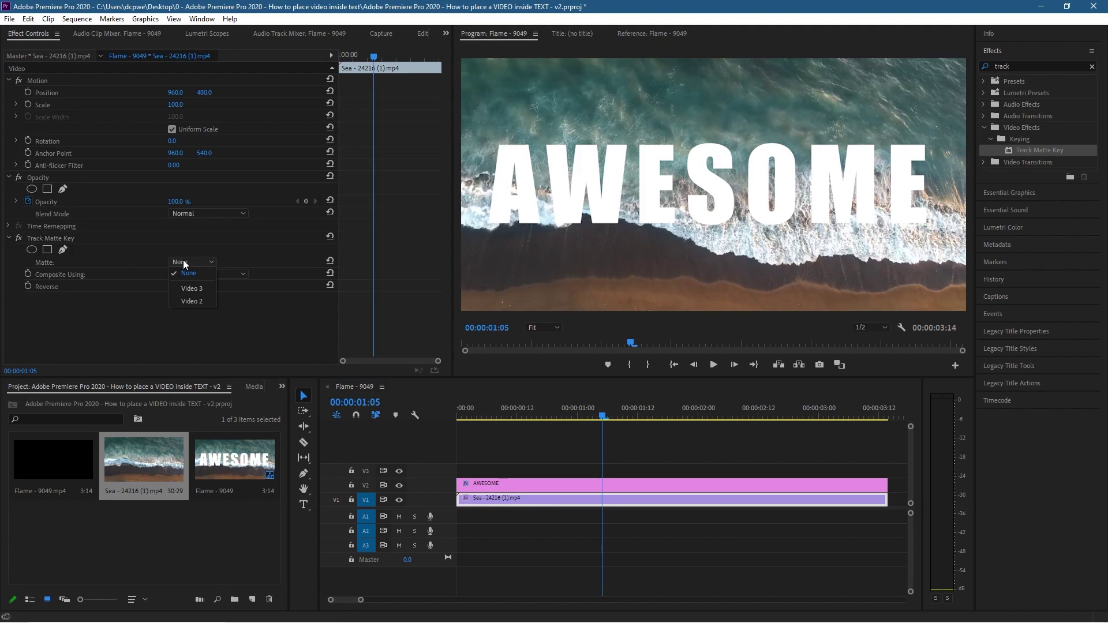
click(186, 301)
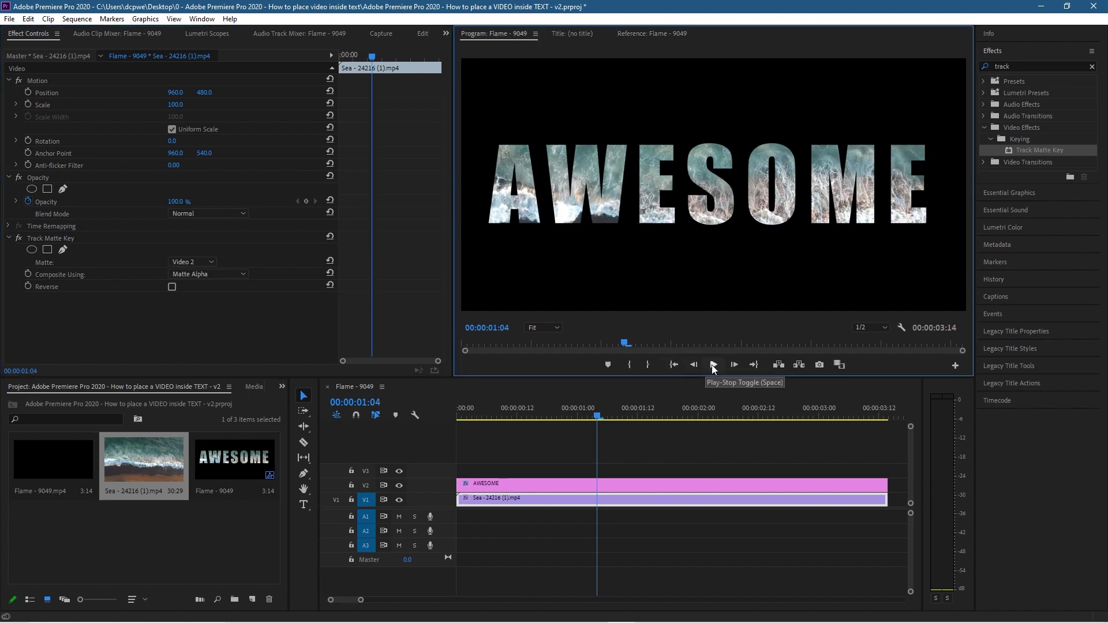
click(713, 364)
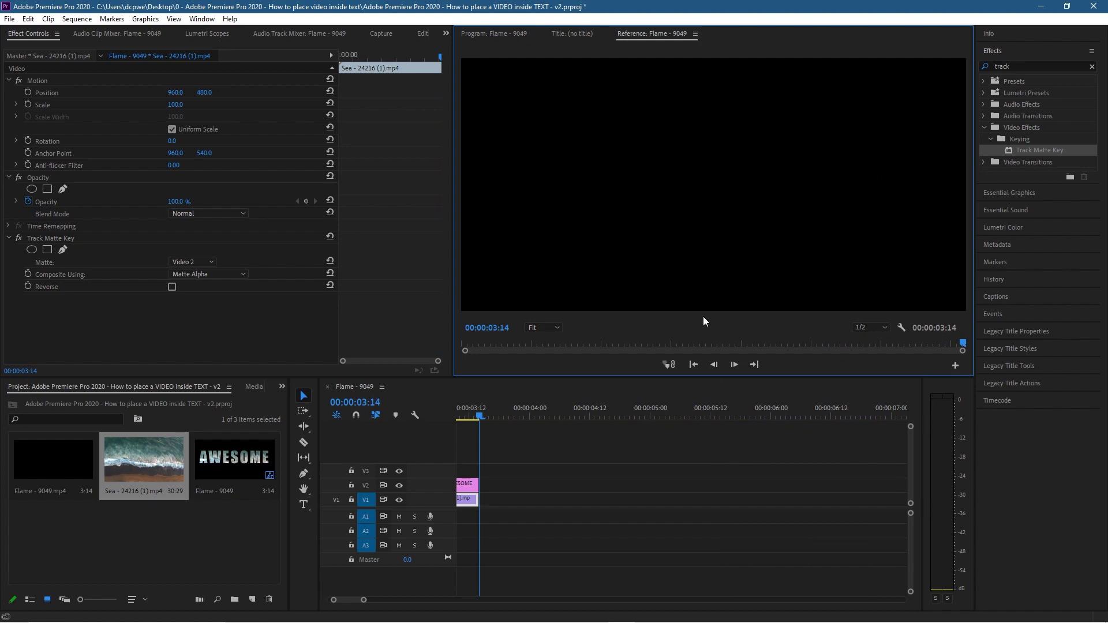
Play the 00:00:03:14 sea-filled AWESOME sequence from its first frame, then stop playback.
click(693, 365)
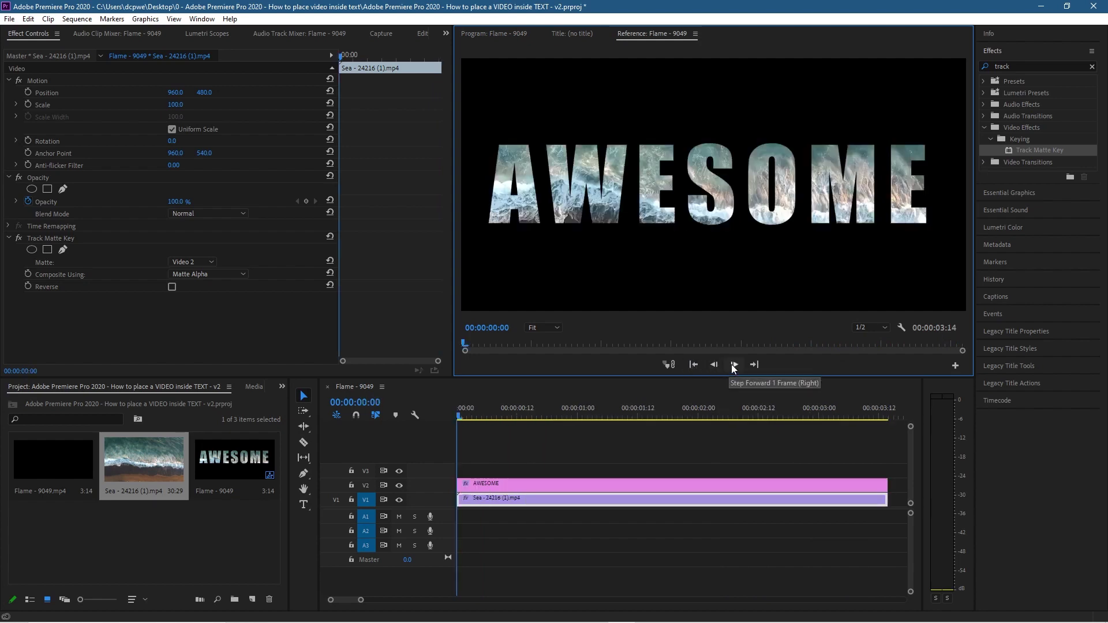
click(462, 416)
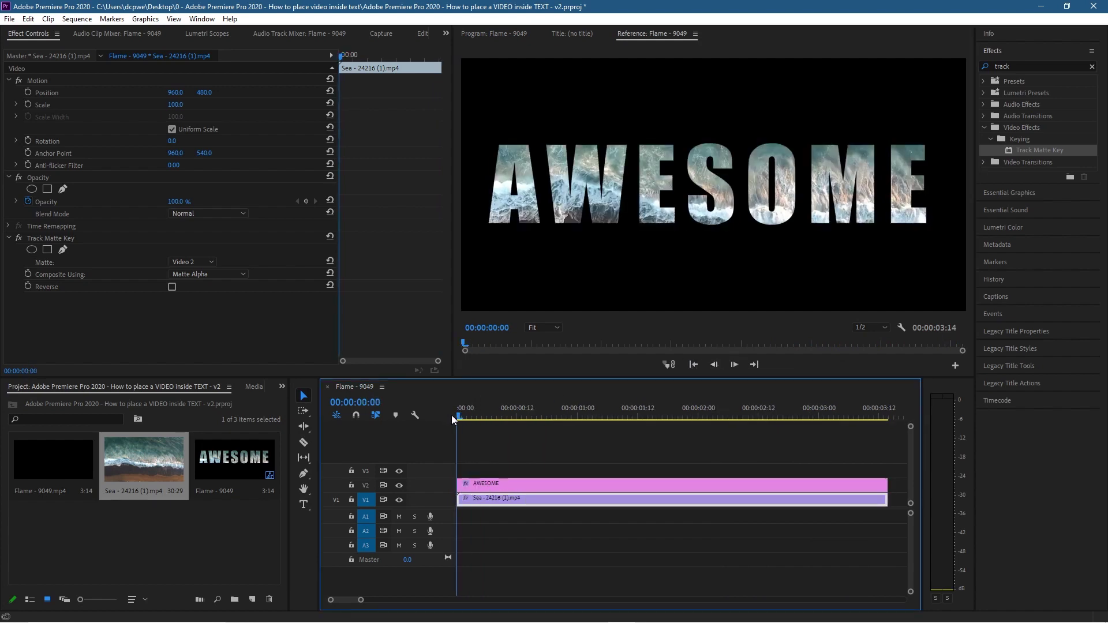
click(713, 364)
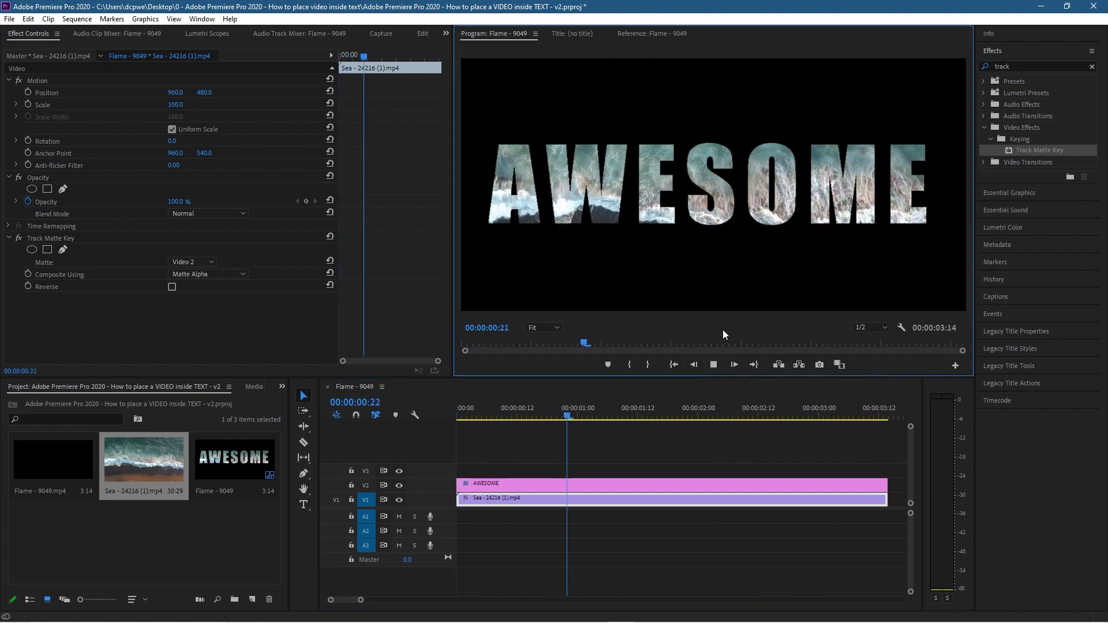
click(713, 364)
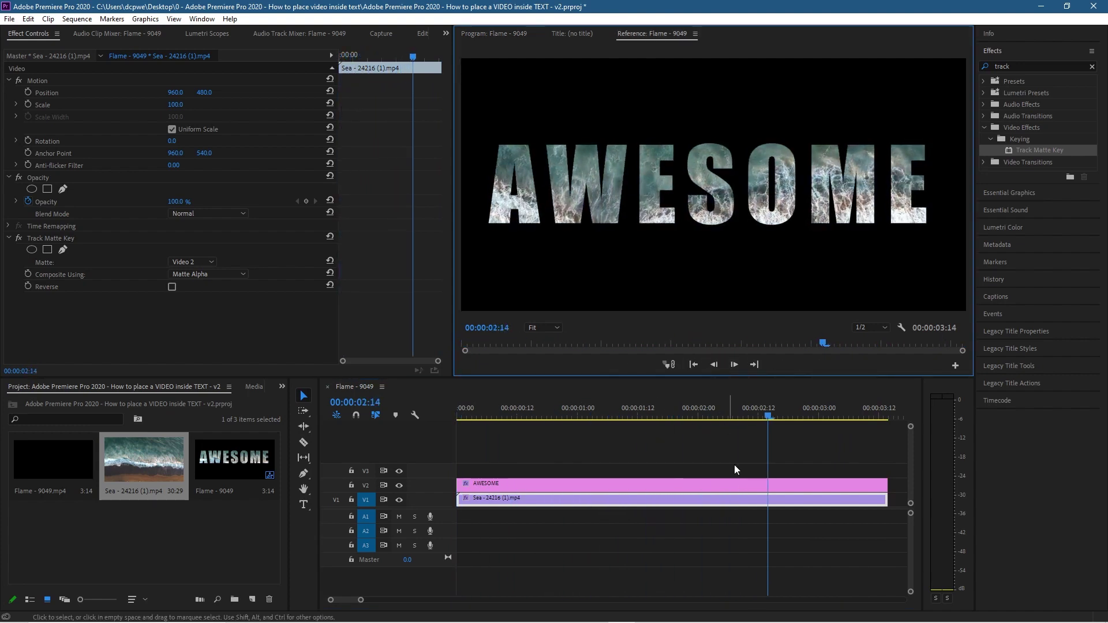
Extend both the AWESOME title and the sea clip together by dragging their right edges.
drag(361, 602, 400, 600)
drag(600, 547, 457, 474)
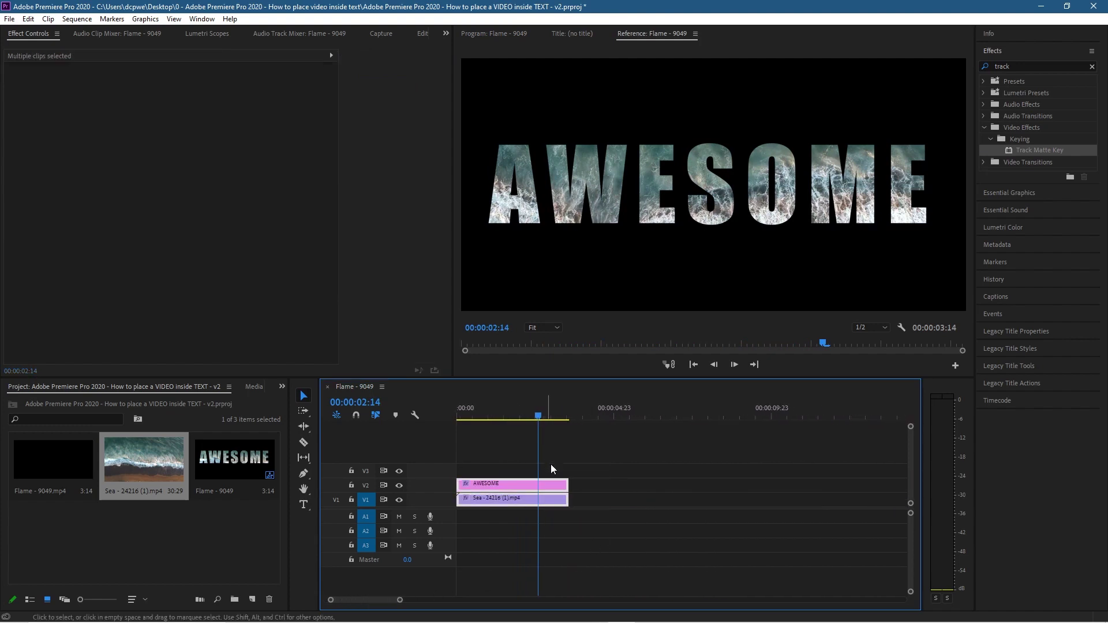
drag(568, 485, 882, 487)
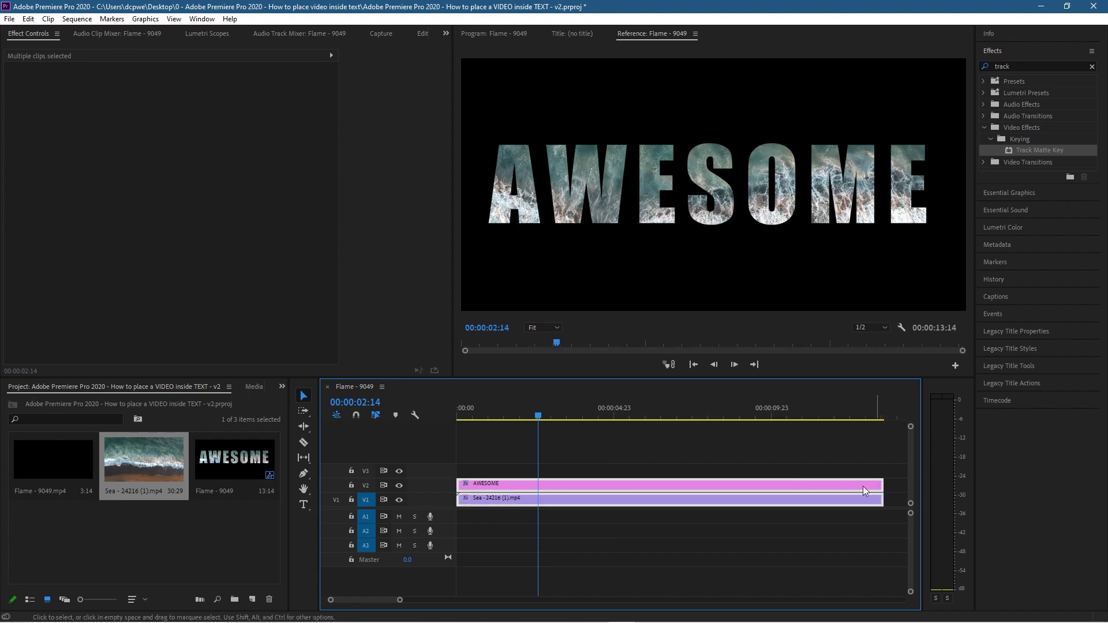
Play the lengthened sequence from its start, then stop playback.
click(693, 364)
click(456, 415)
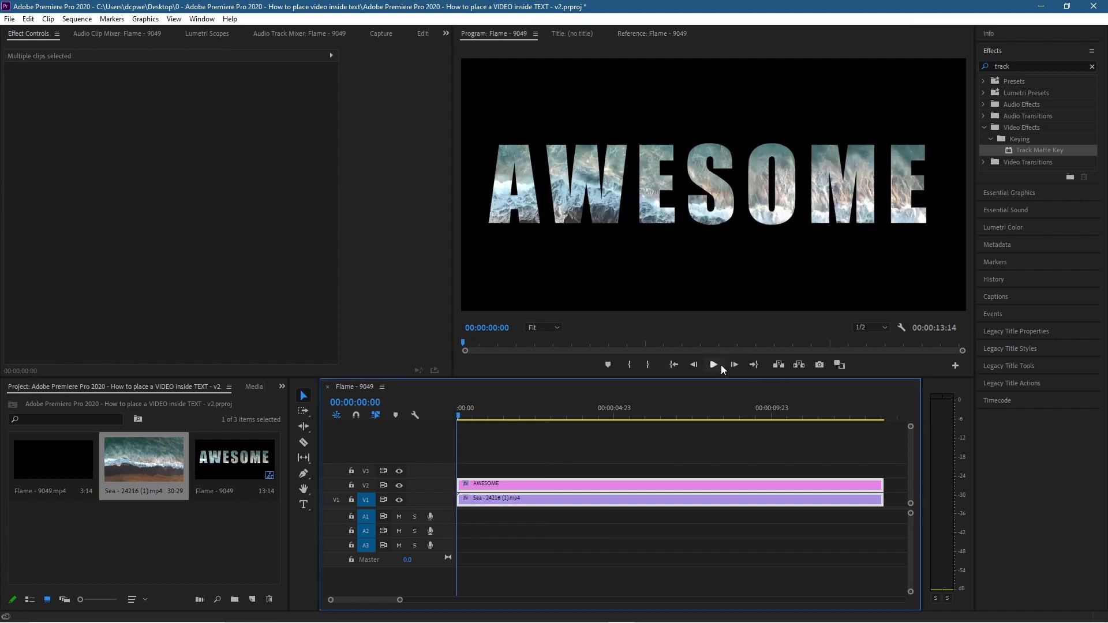
click(714, 365)
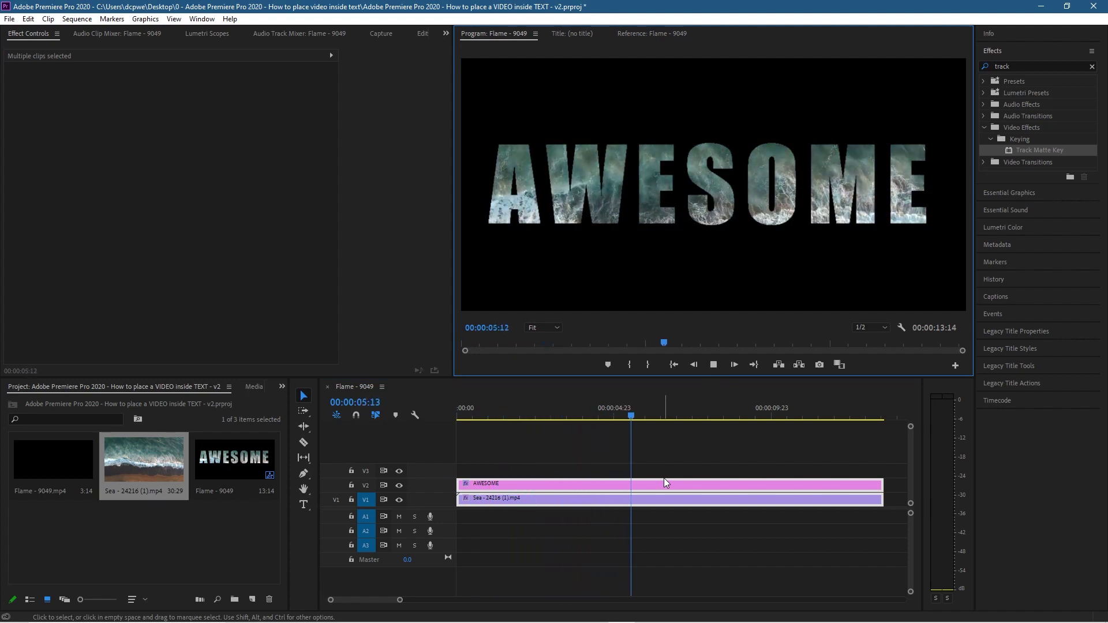
click(713, 365)
Save the v2 project with Ctrl+S.
key(ctrl+s)
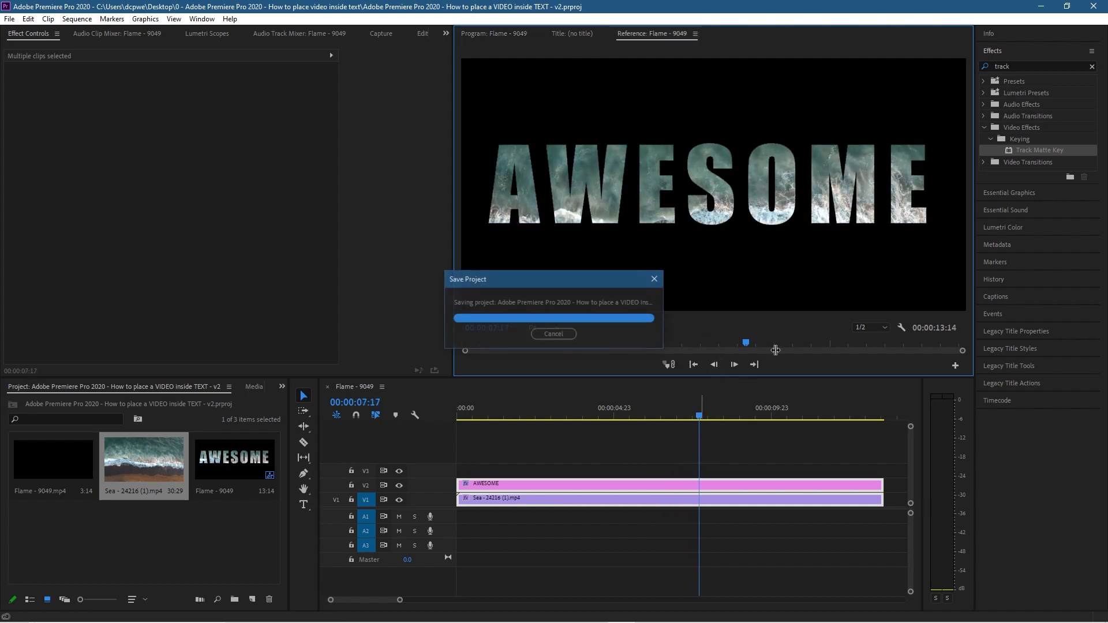